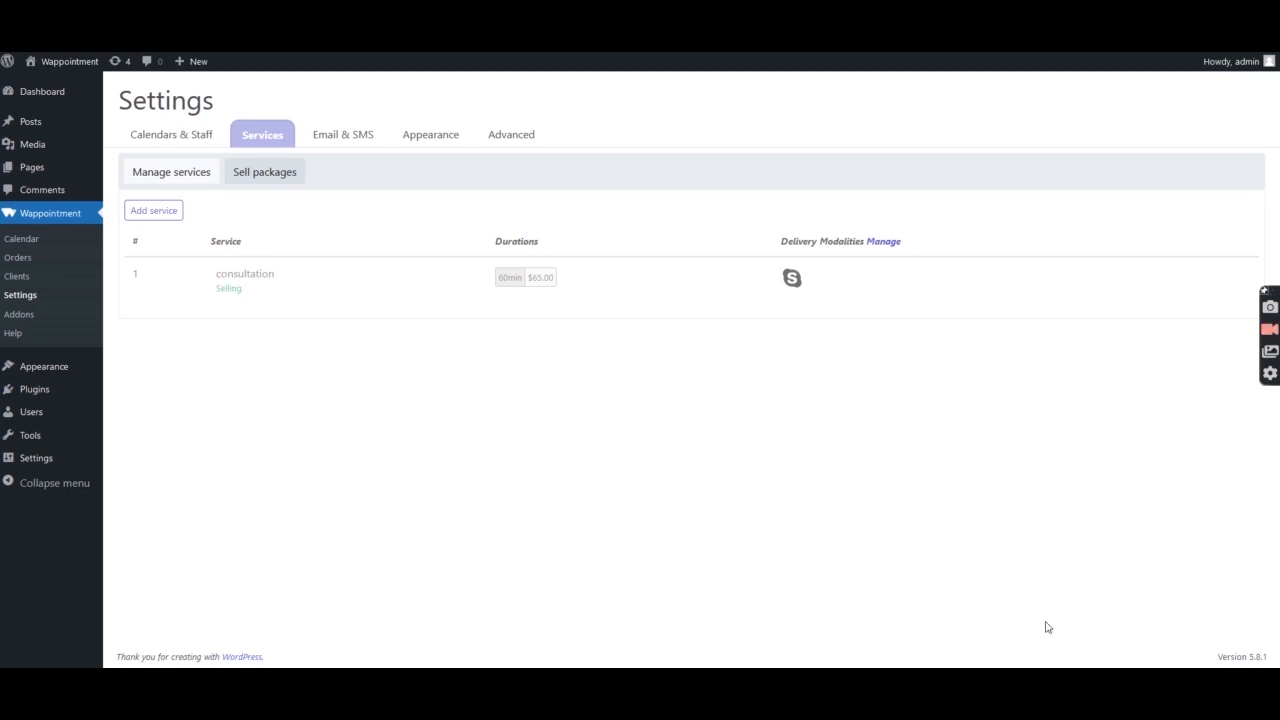
Check the Stripe payment method in the service settings and dismiss the addon offer.
mouse_move(318, 303)
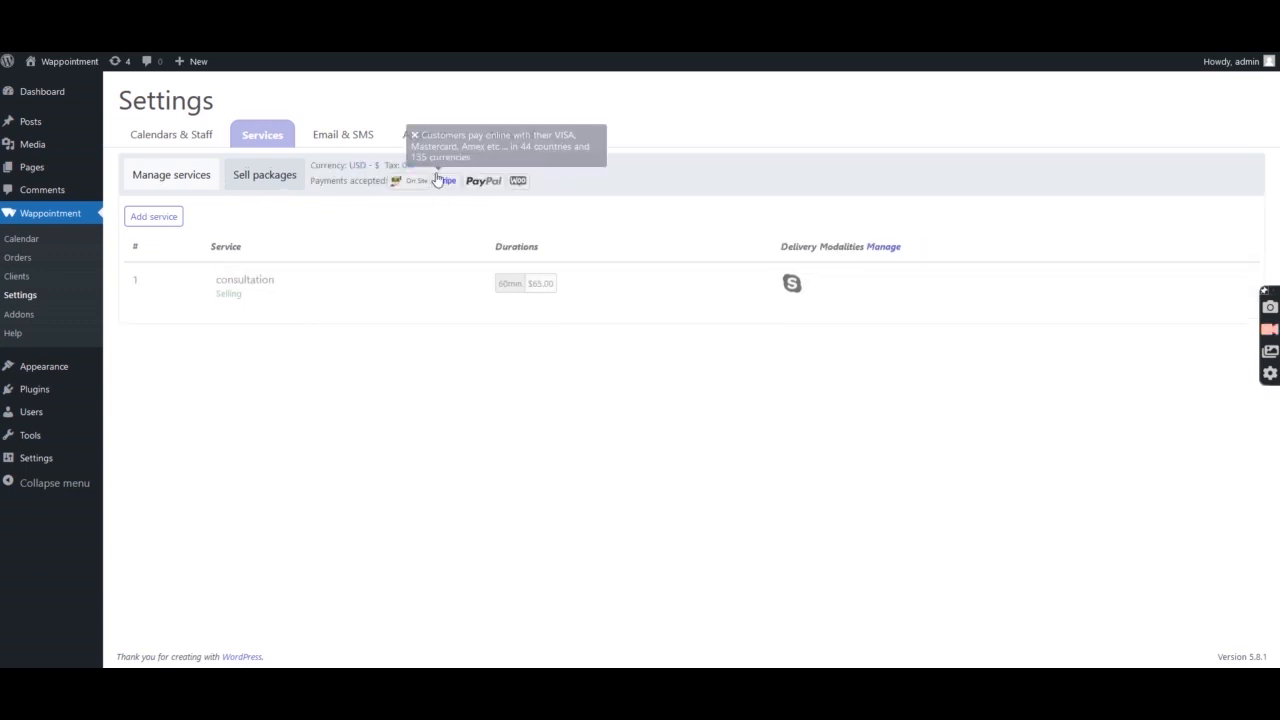
left_click(446, 184)
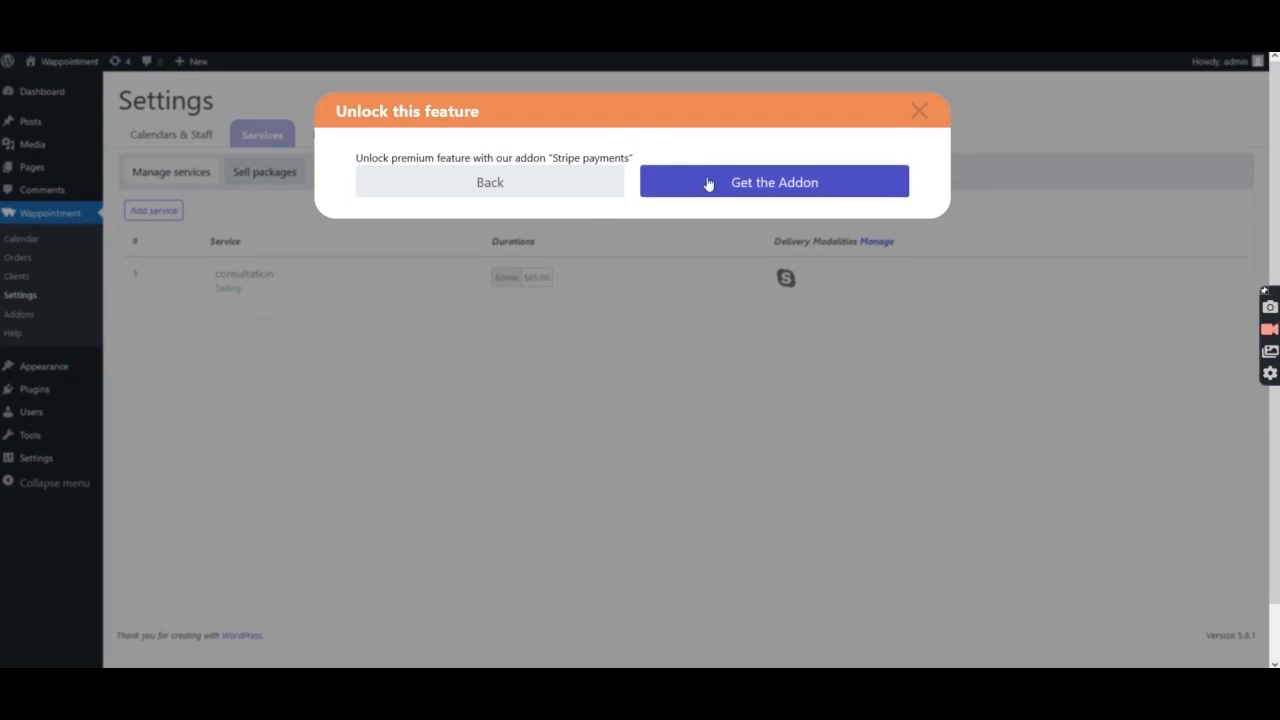
left_click(918, 110)
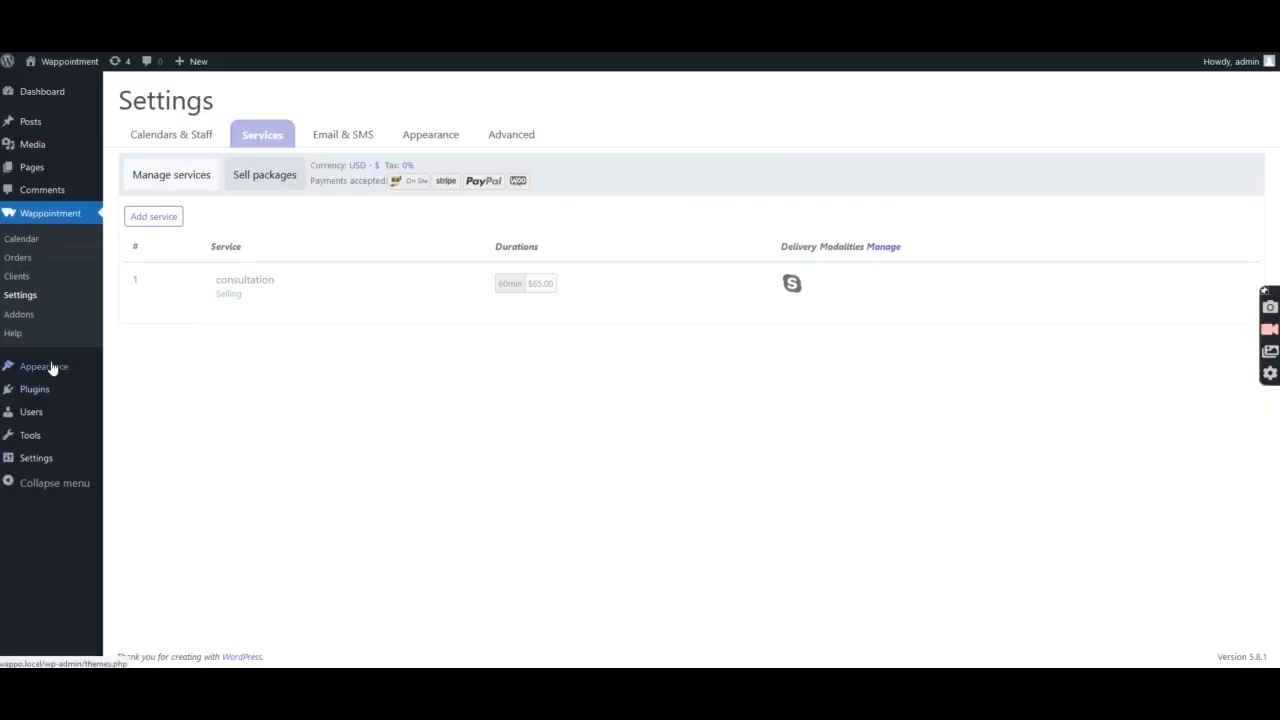
Install and activate the Stripe Payments addon from the Wappointment addons.
left_click(18, 314)
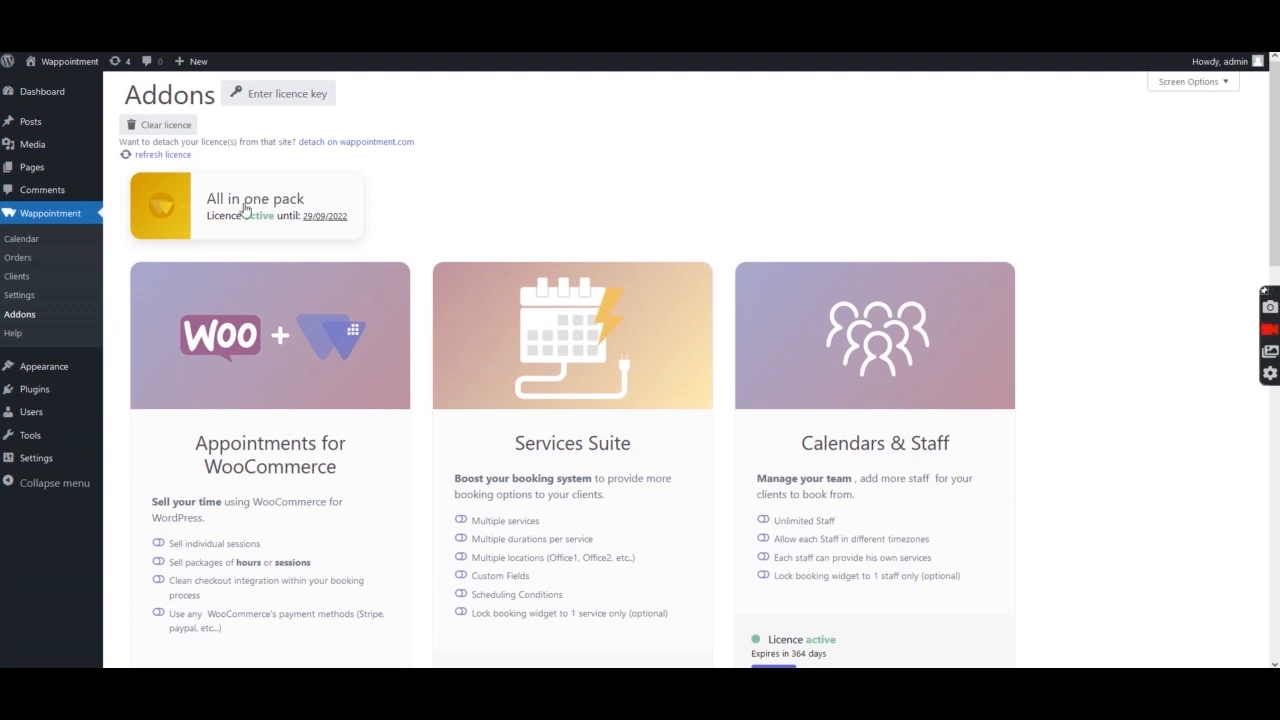
scroll(490, 242, "down", 2)
scroll(488, 236, "down", 8)
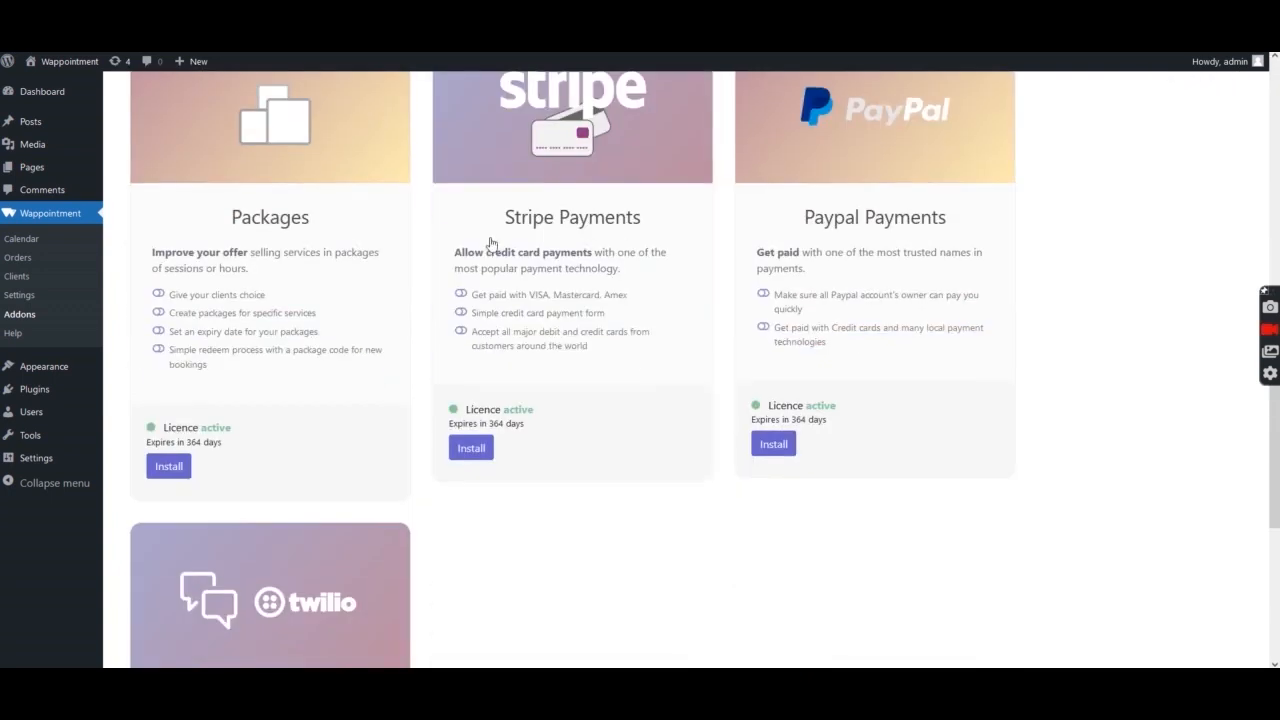
left_click(473, 450)
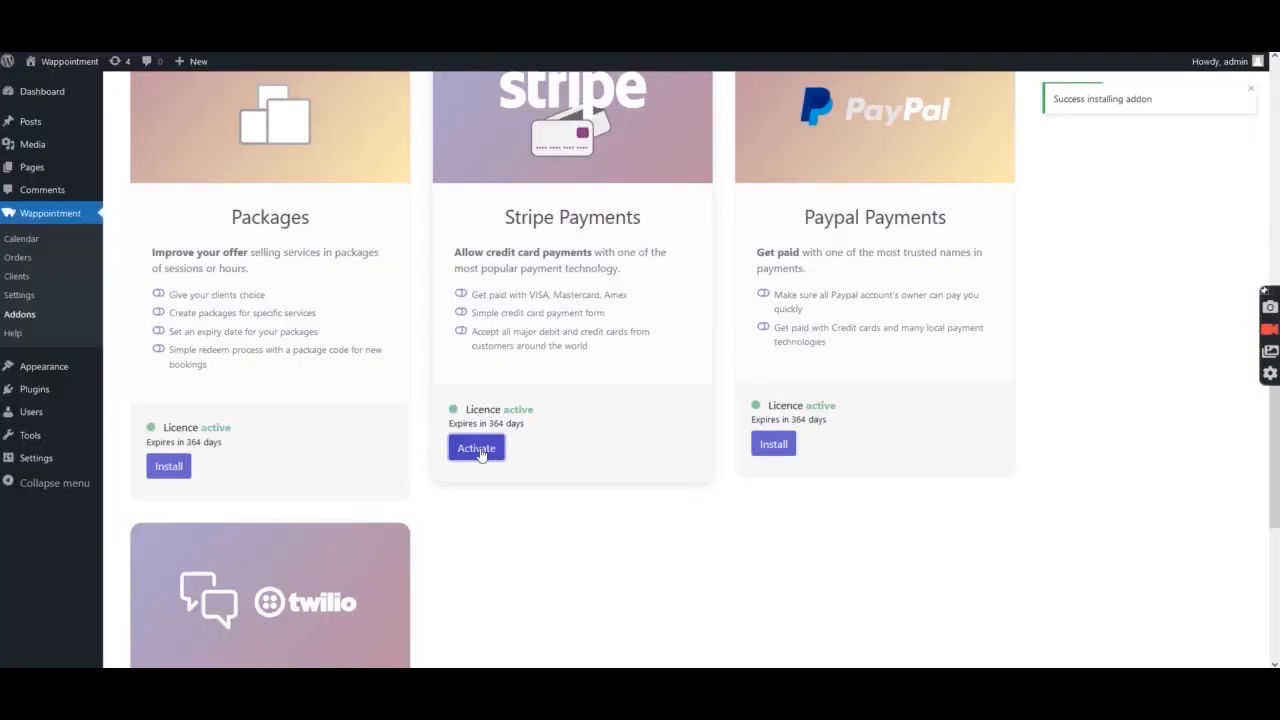
left_click(477, 449)
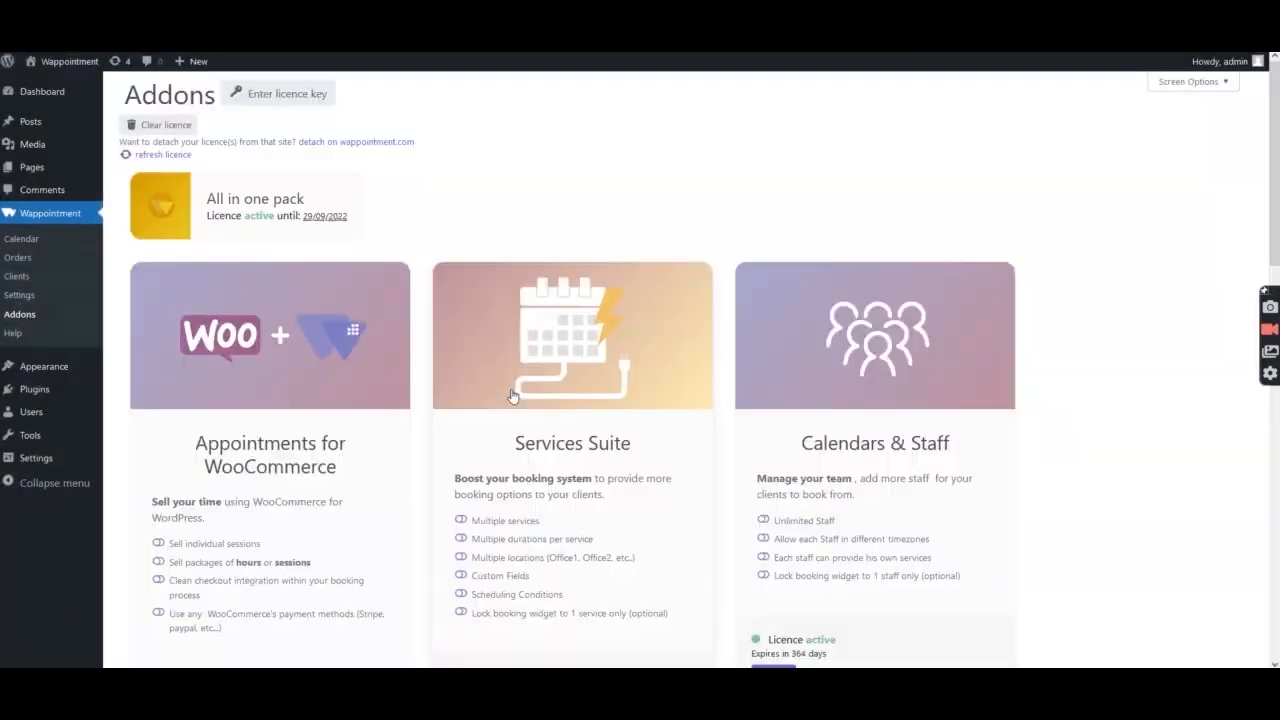
Open the Stripe payment configuration in Wappointment's service settings.
left_click(37, 299)
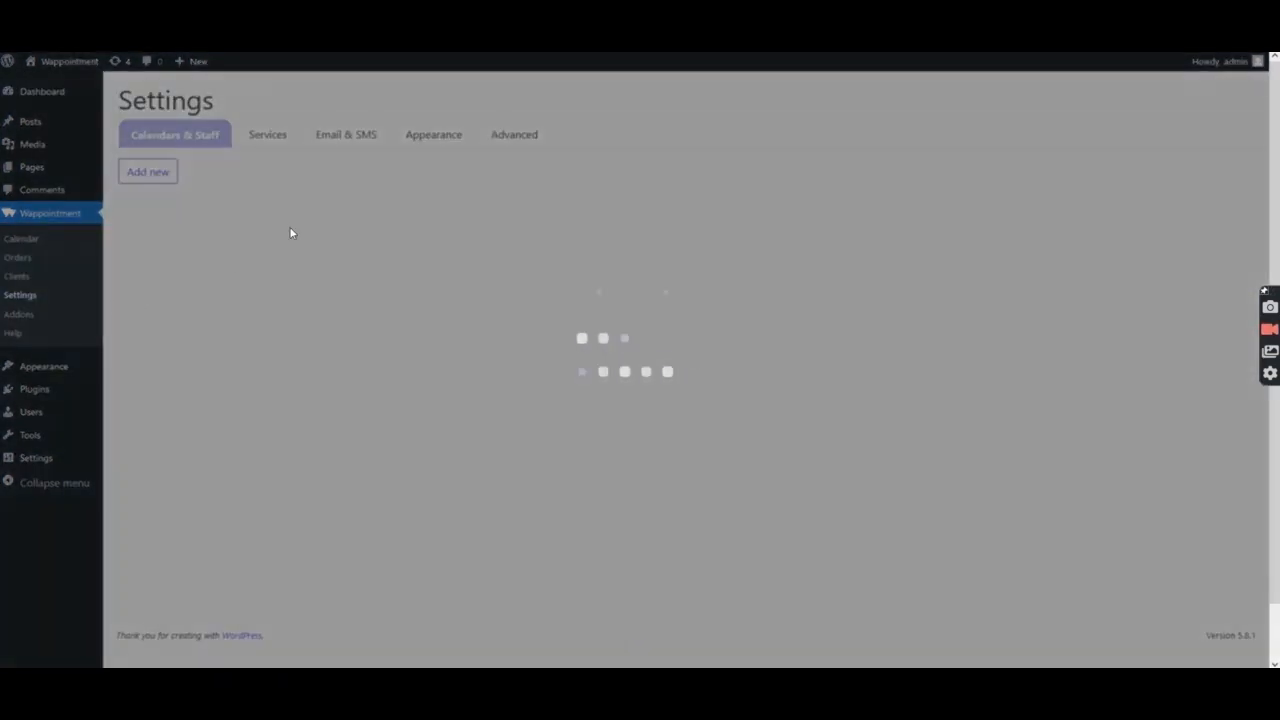
left_click(263, 139)
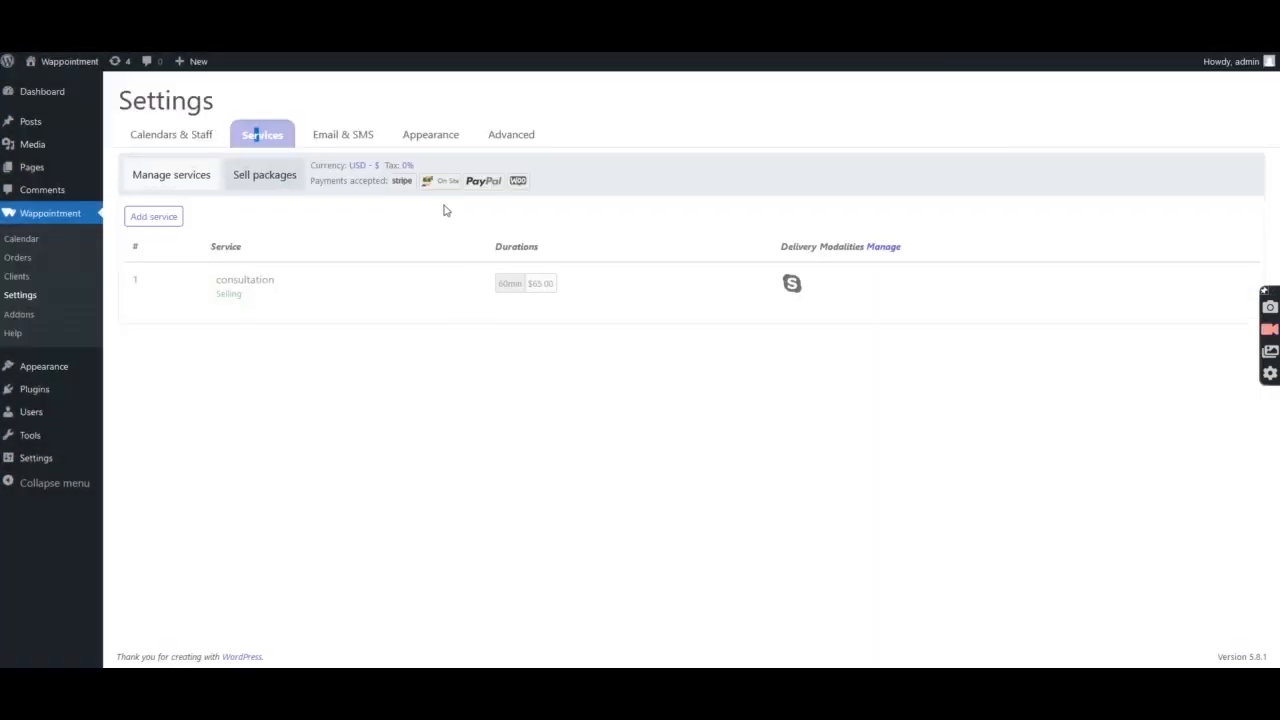
left_click(400, 182)
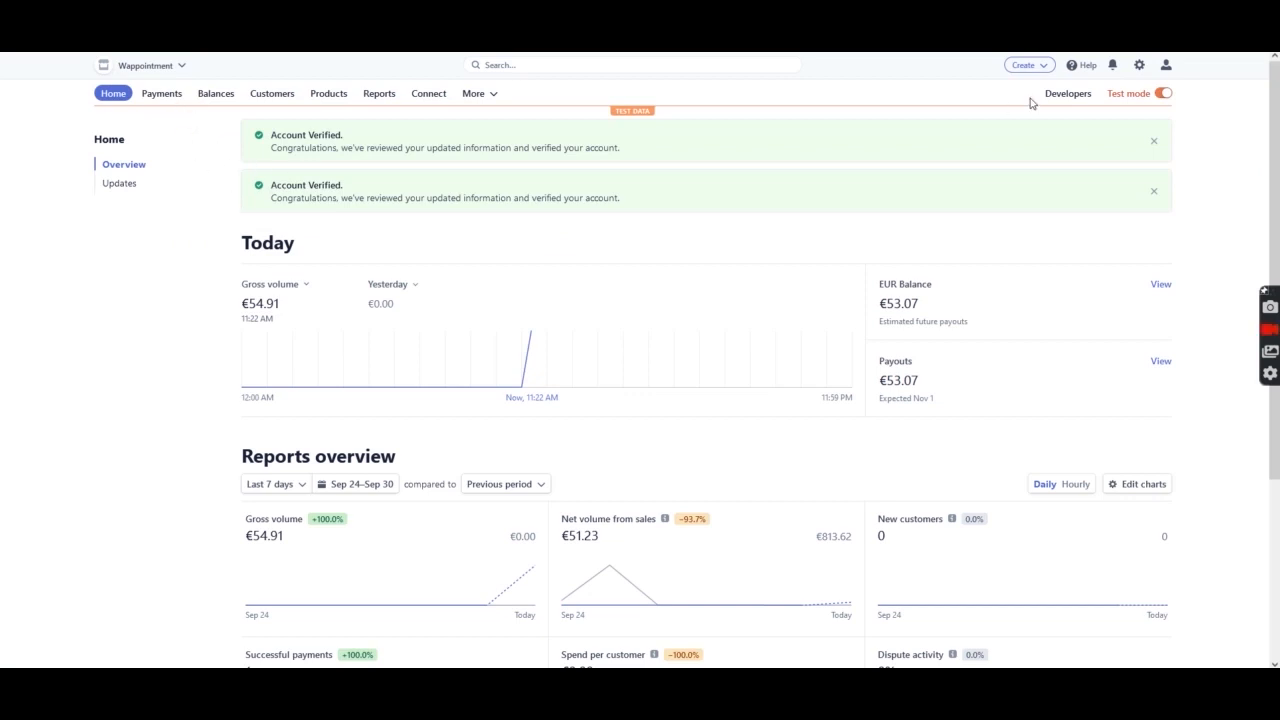
Copy the test publishable key from the Stripe dashboard's developer API keys and paste it into Wappointment's publishable key field.
left_click(1062, 96)
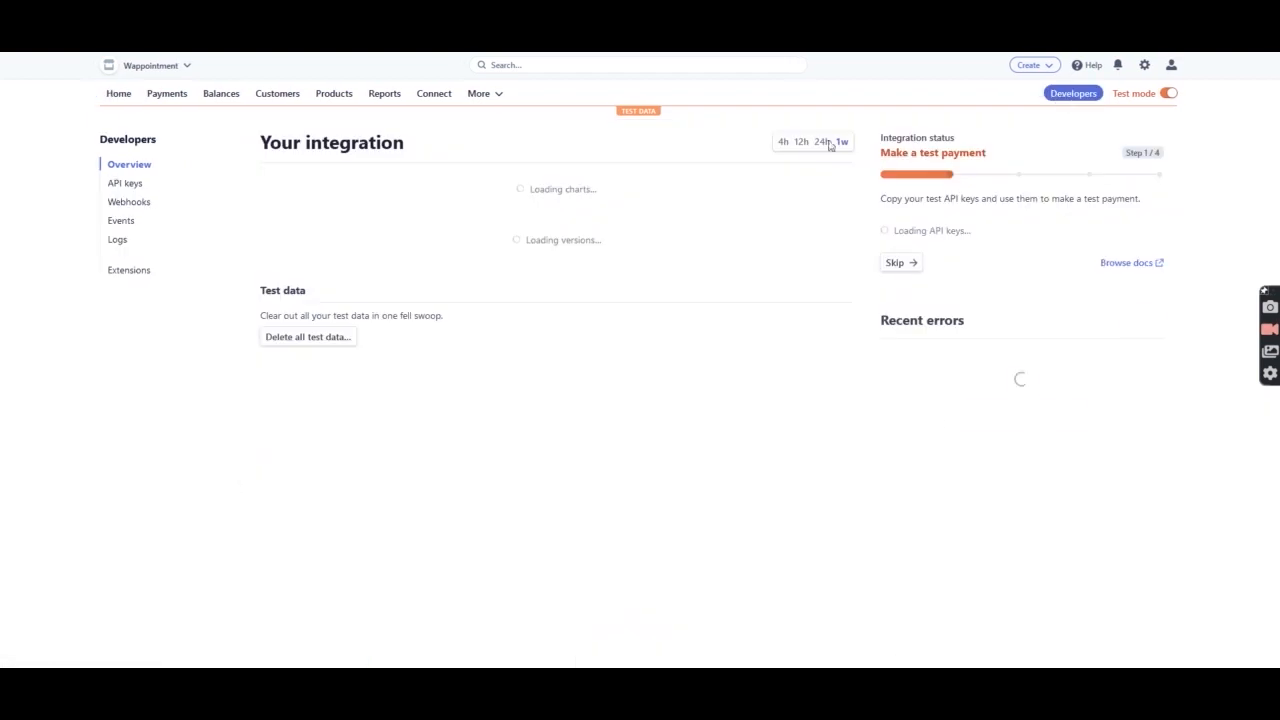
left_click(124, 185)
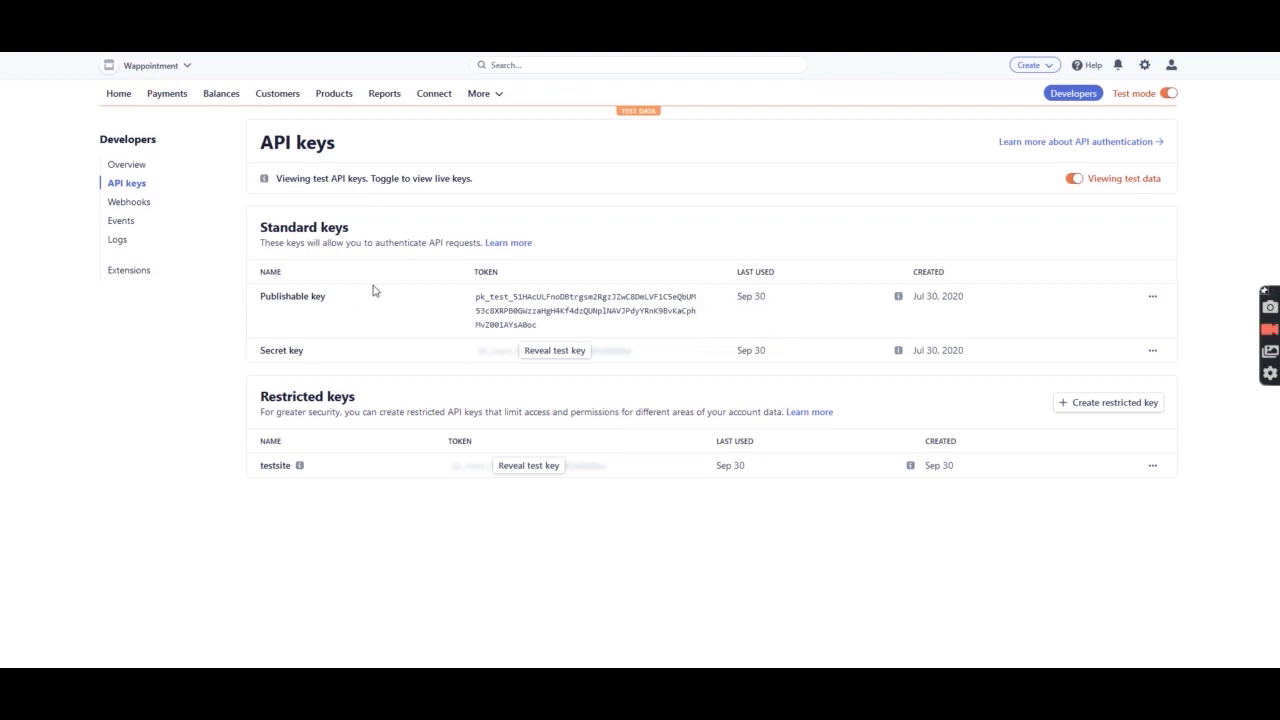
left_click(508, 306)
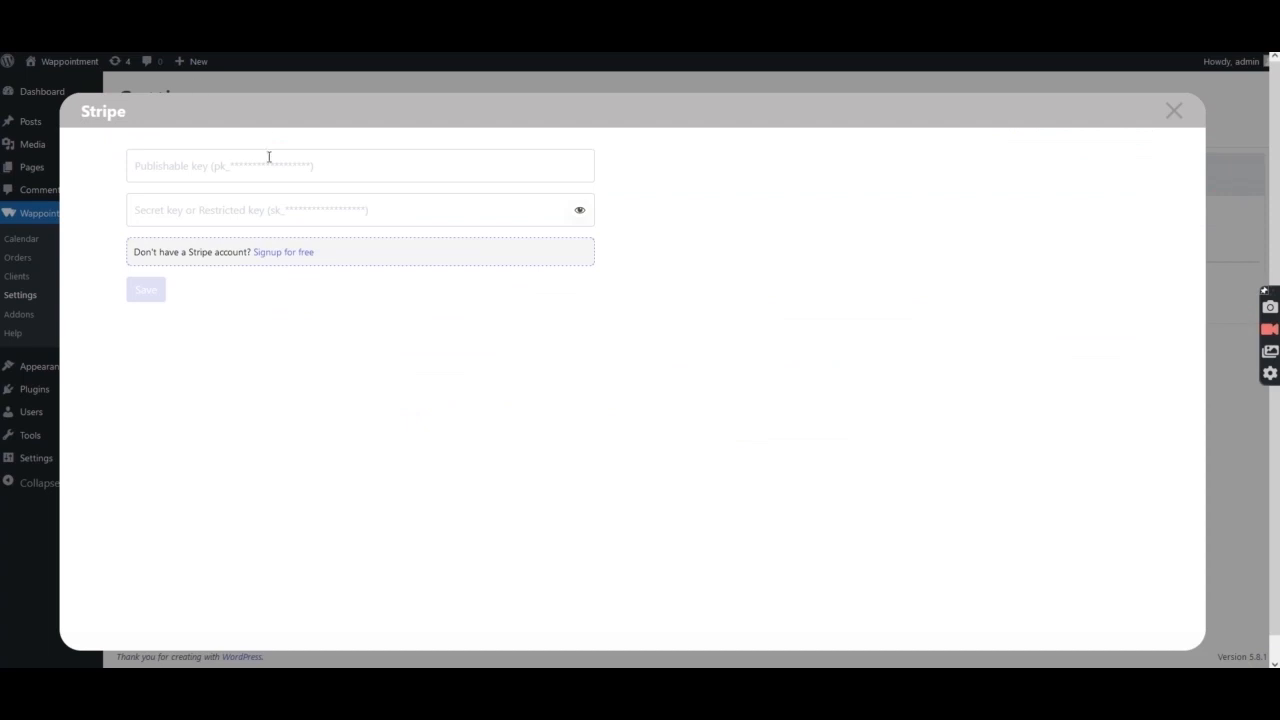
left_click(238, 172)
key("ctrl+v")
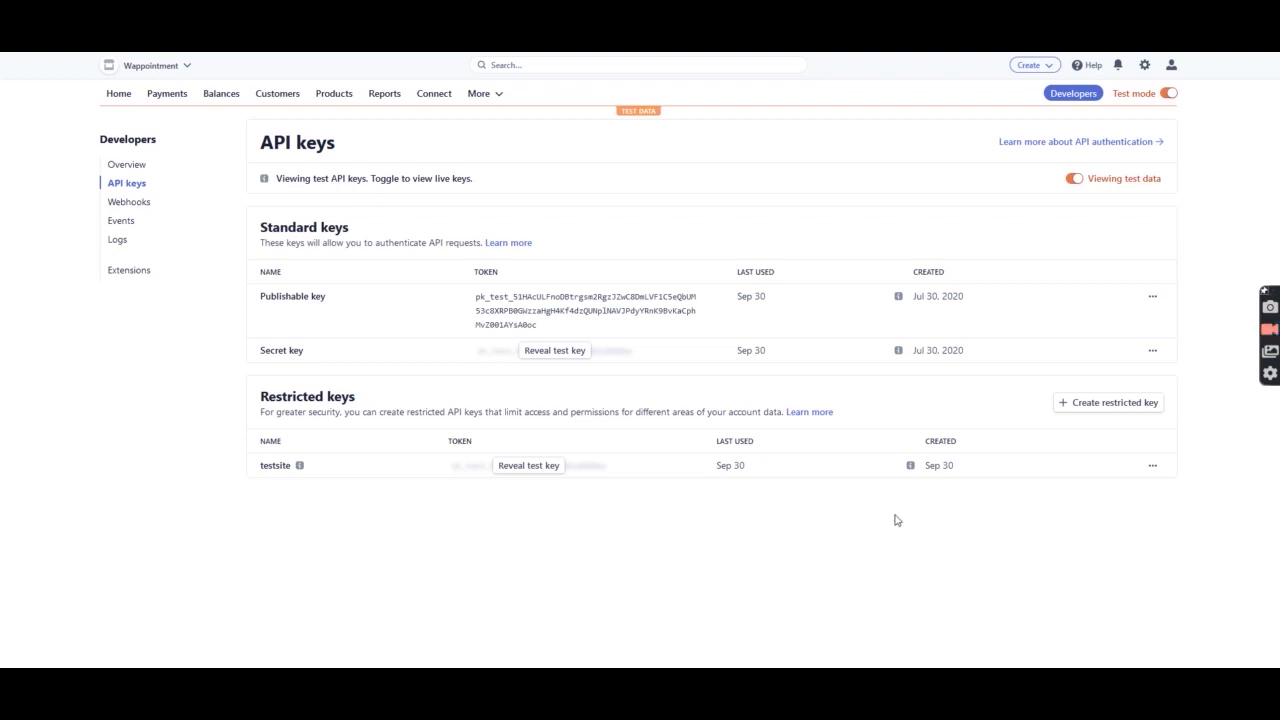
In the Stripe dashboard, try setting up a restricted key named mysirtename with Balance read, Charges write and PaymentIntents write permissions.
left_click(1108, 404)
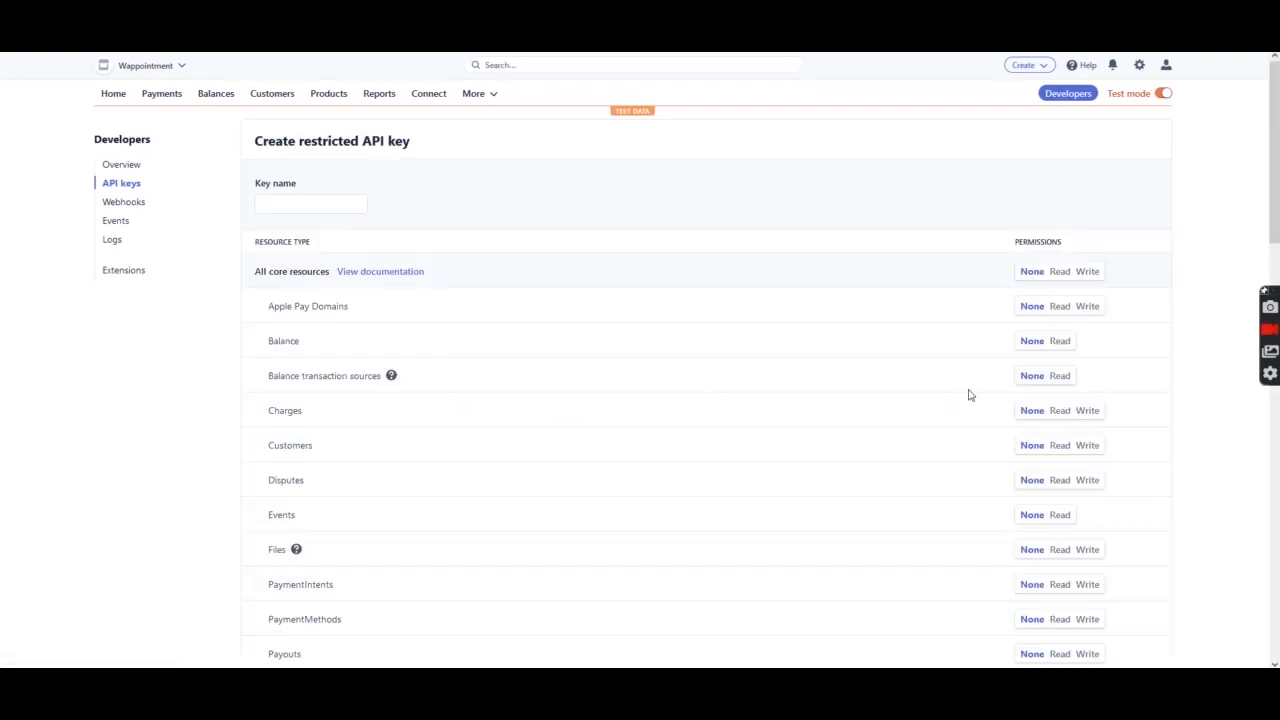
left_click(264, 204)
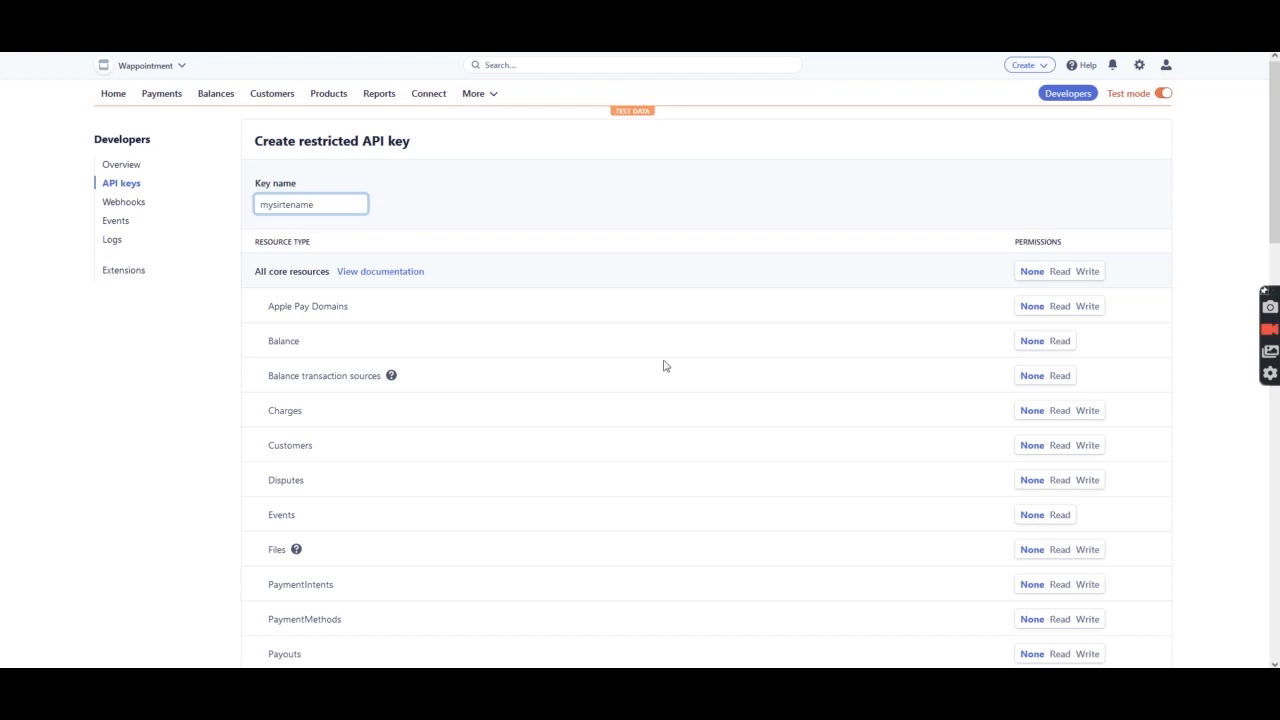
left_click(1062, 341)
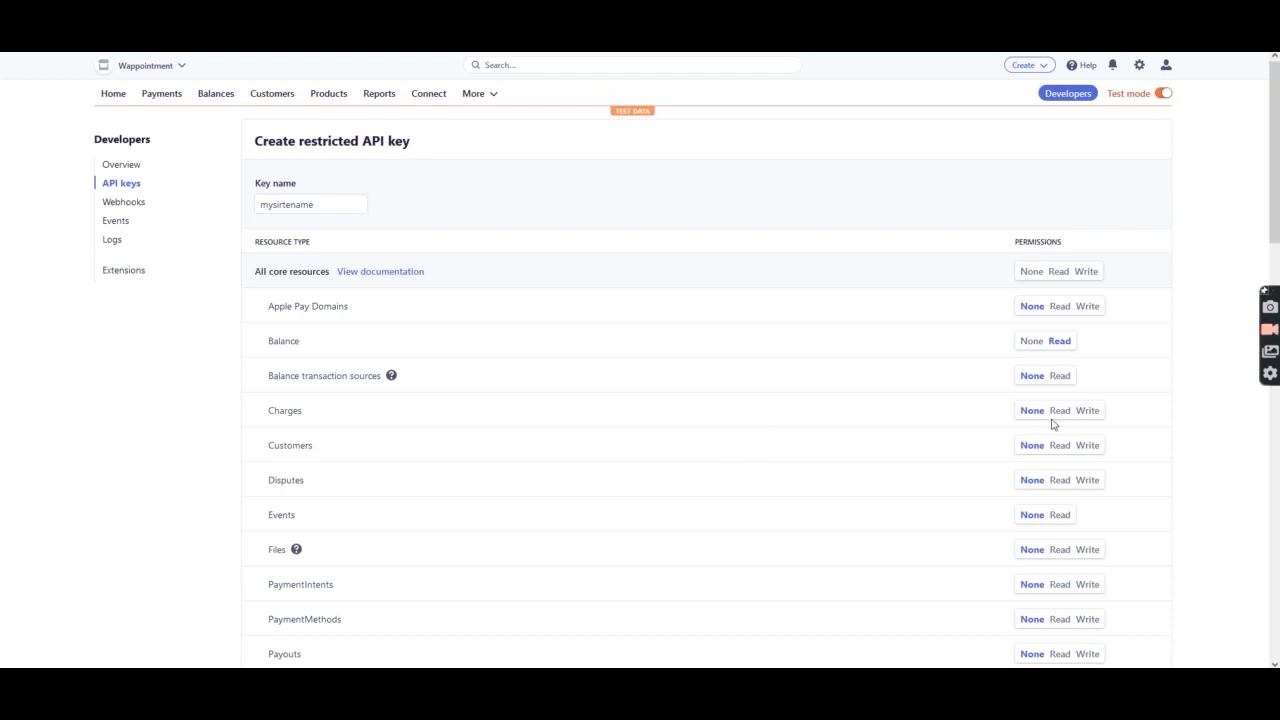
left_click(1087, 411)
left_click(1087, 585)
scroll(938, 527, "down", 15)
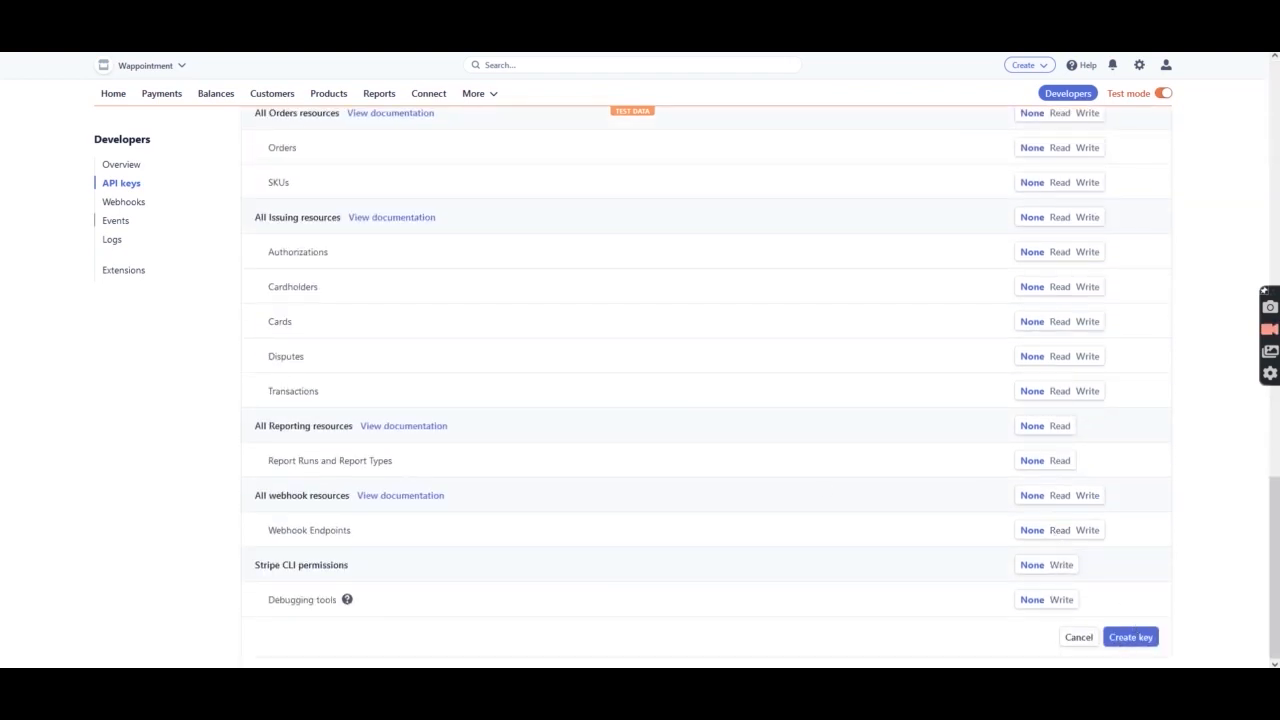
left_click(118, 184)
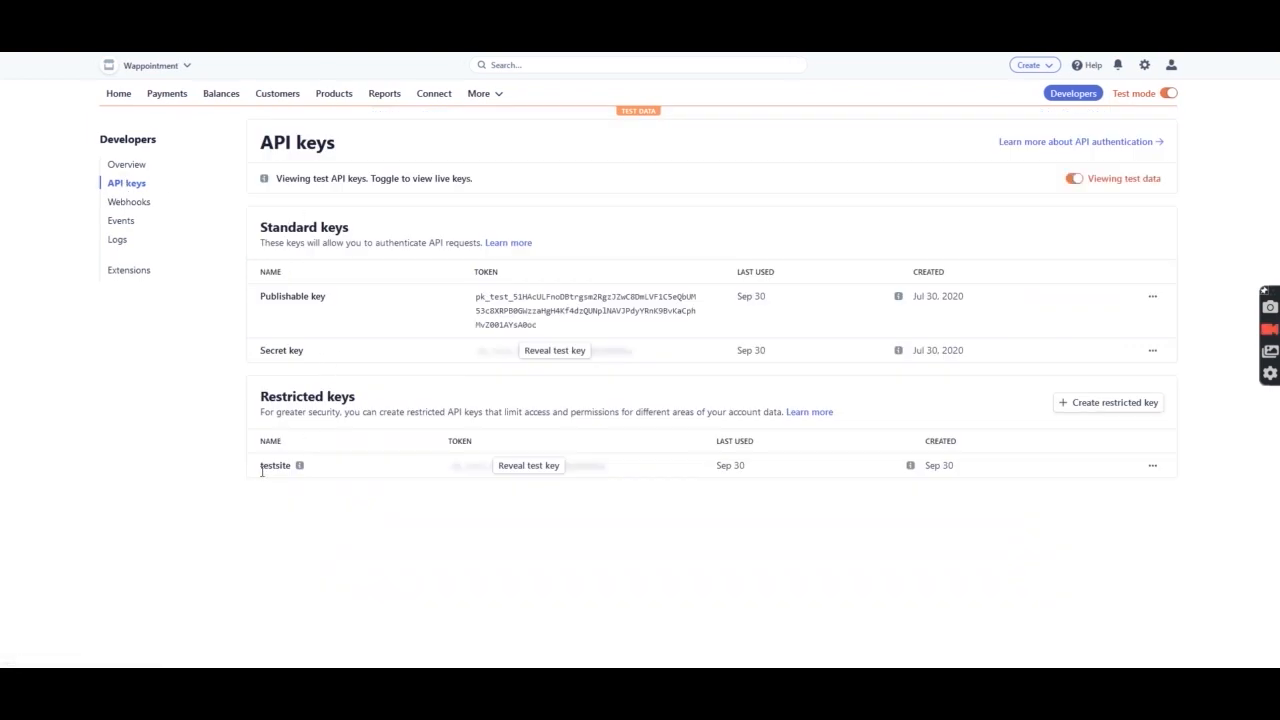
Reveal and copy the testsite restricted key in Stripe, and paste it into Wappointment's secret or restricted key field.
left_click(520, 467)
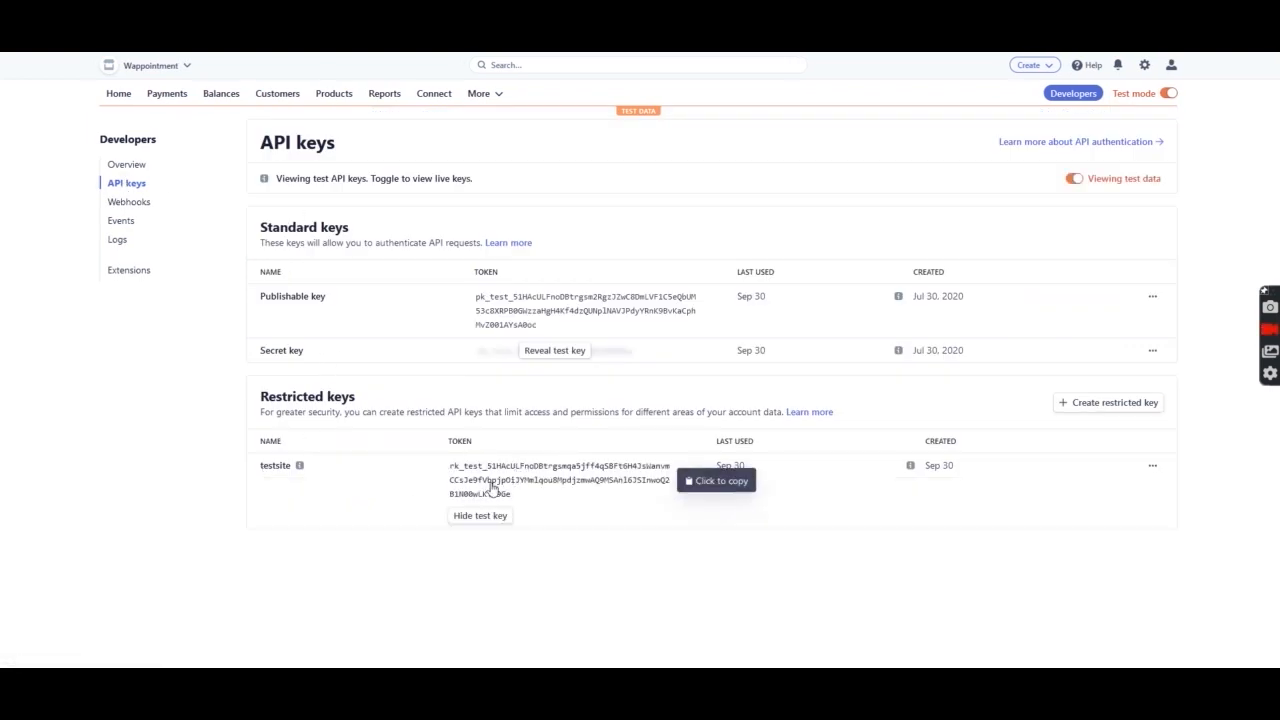
left_click(480, 478)
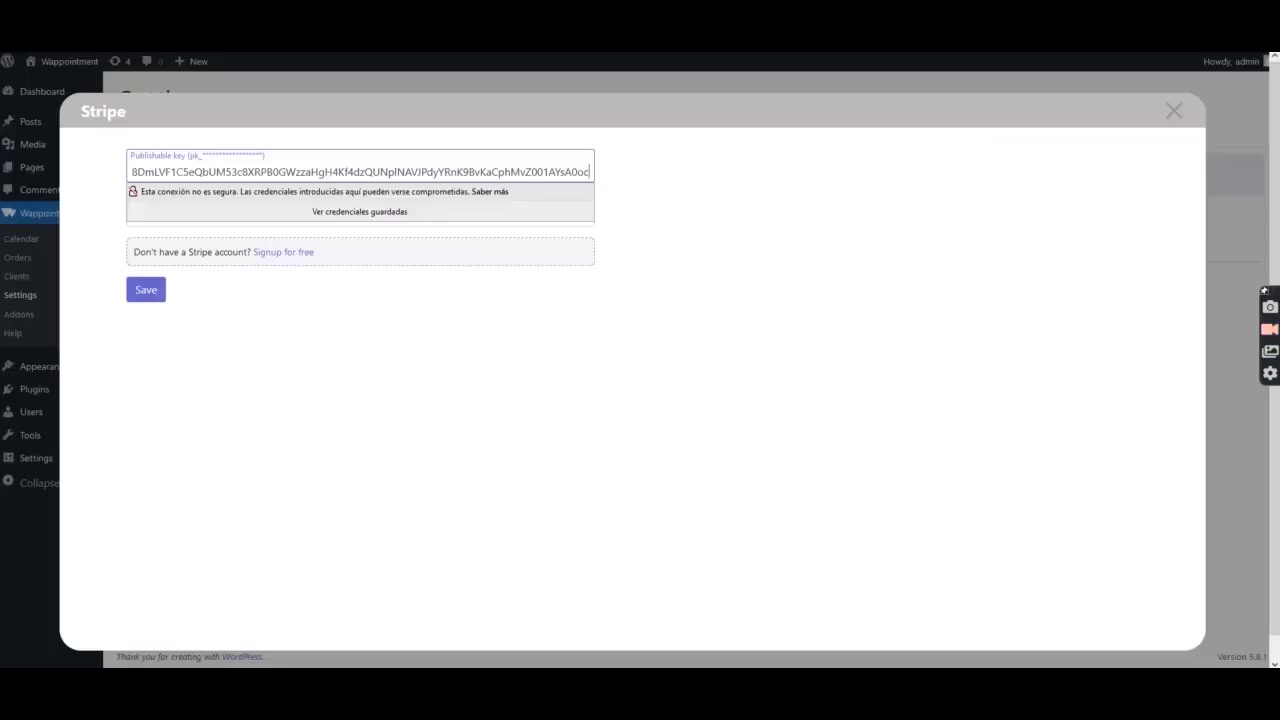
key("Escape")
left_click(246, 203)
key("ctrl+v")
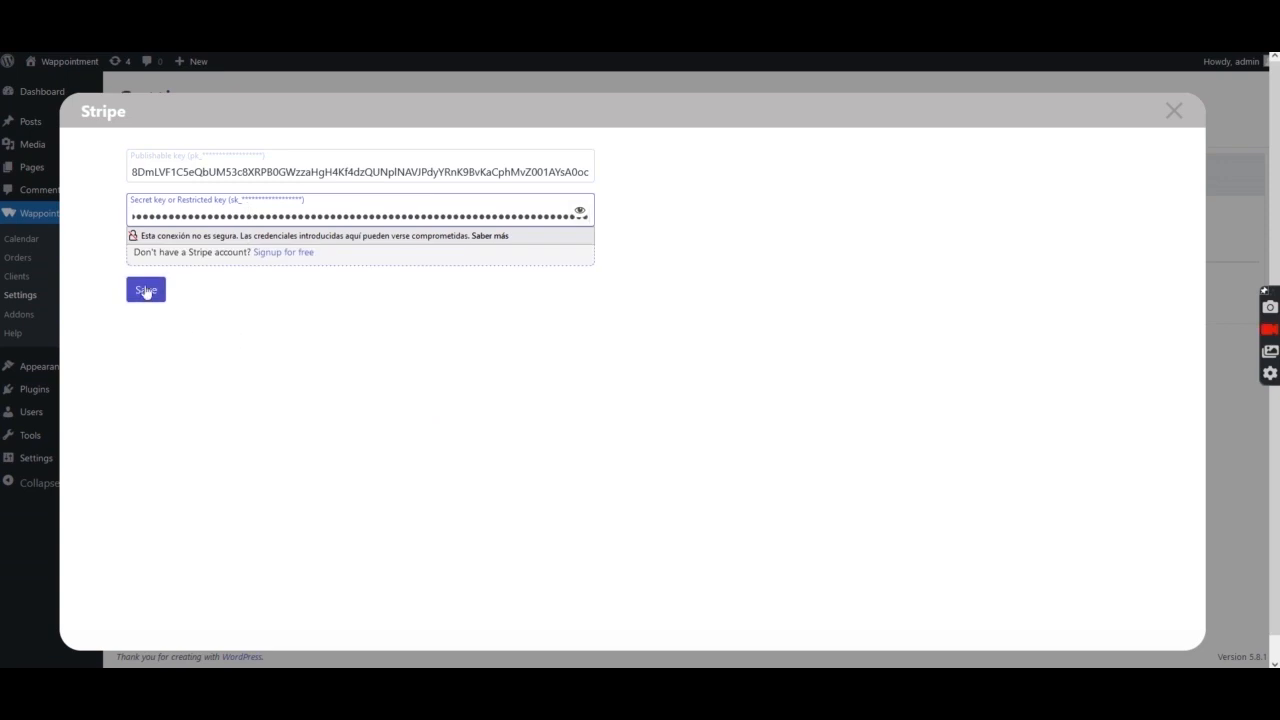
Save the Stripe credentials, storing them in the browser as well, and enable Stripe as a payment method.
left_click(145, 290)
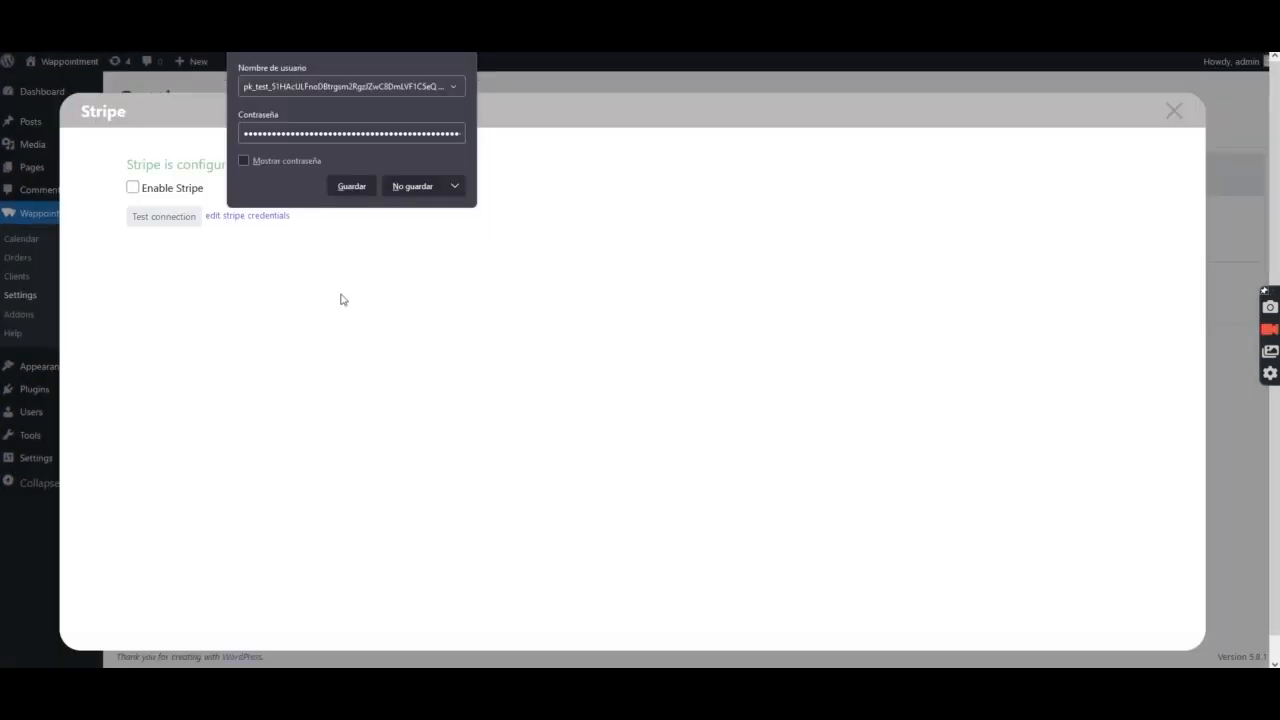
left_click(351, 187)
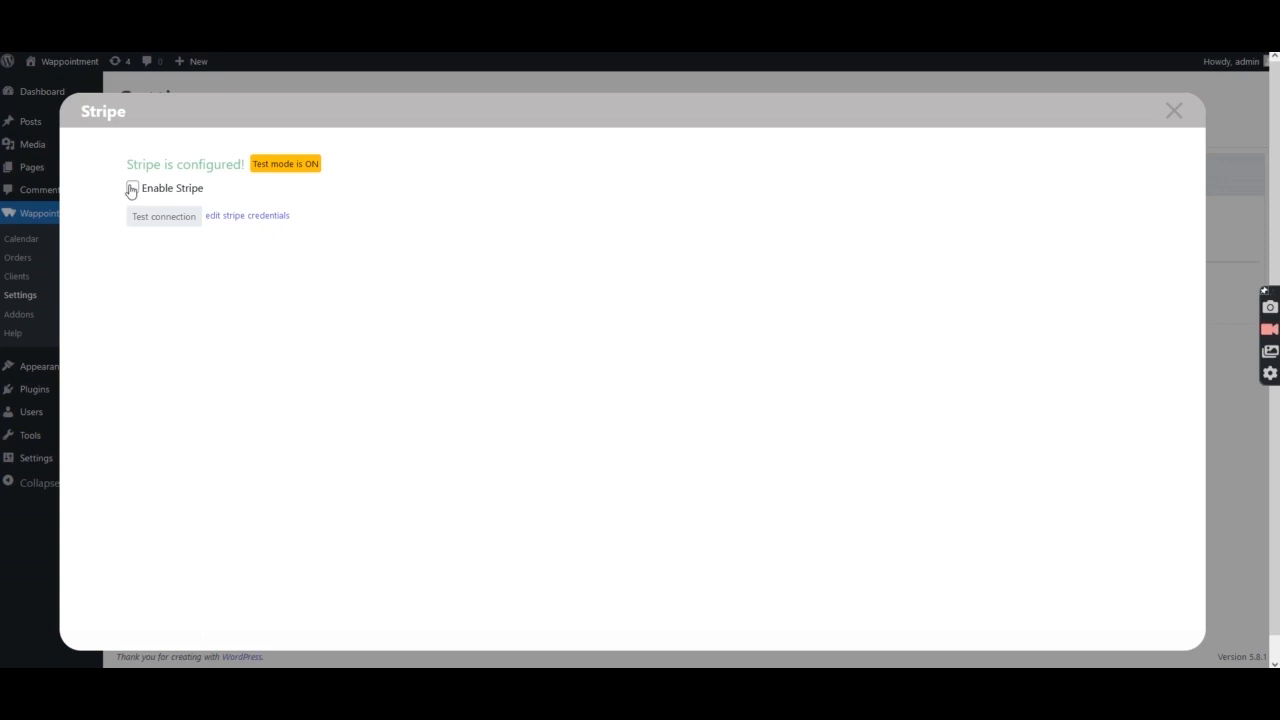
left_click(131, 189)
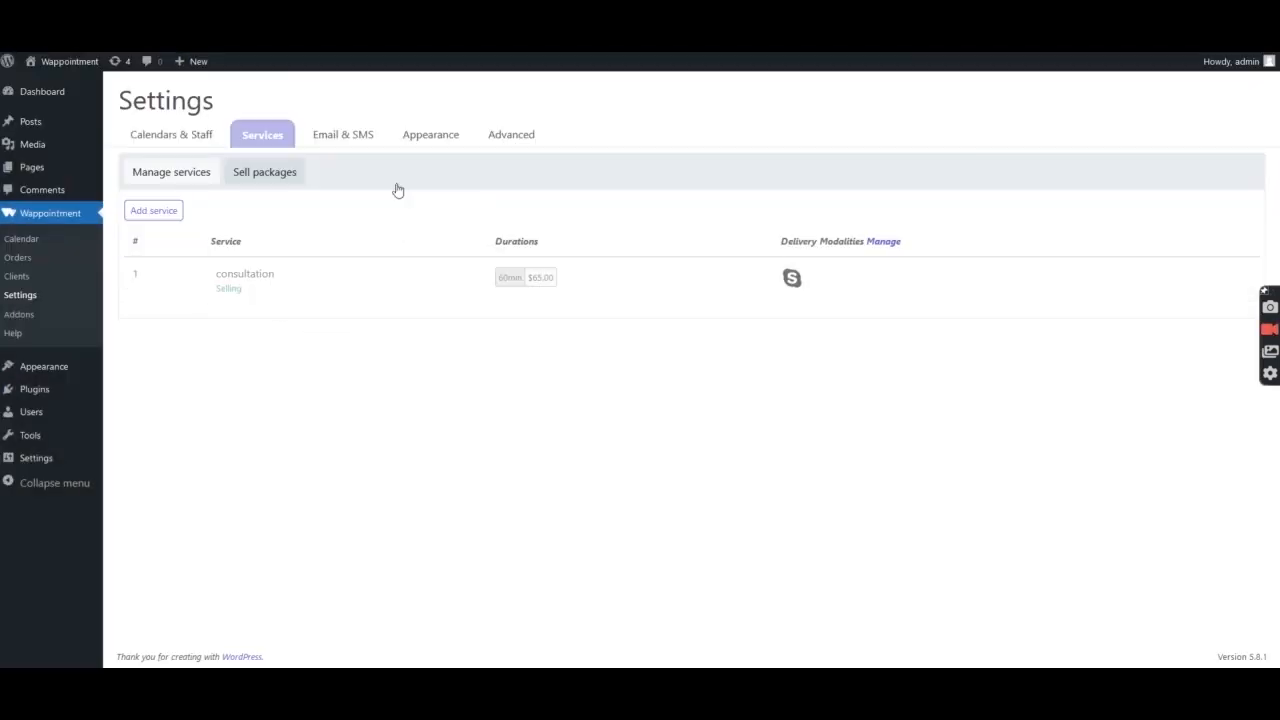
In the booking widget's Step 8 payment form, try the single card field option, restore separate fields and save the appearance changes.
left_click(427, 140)
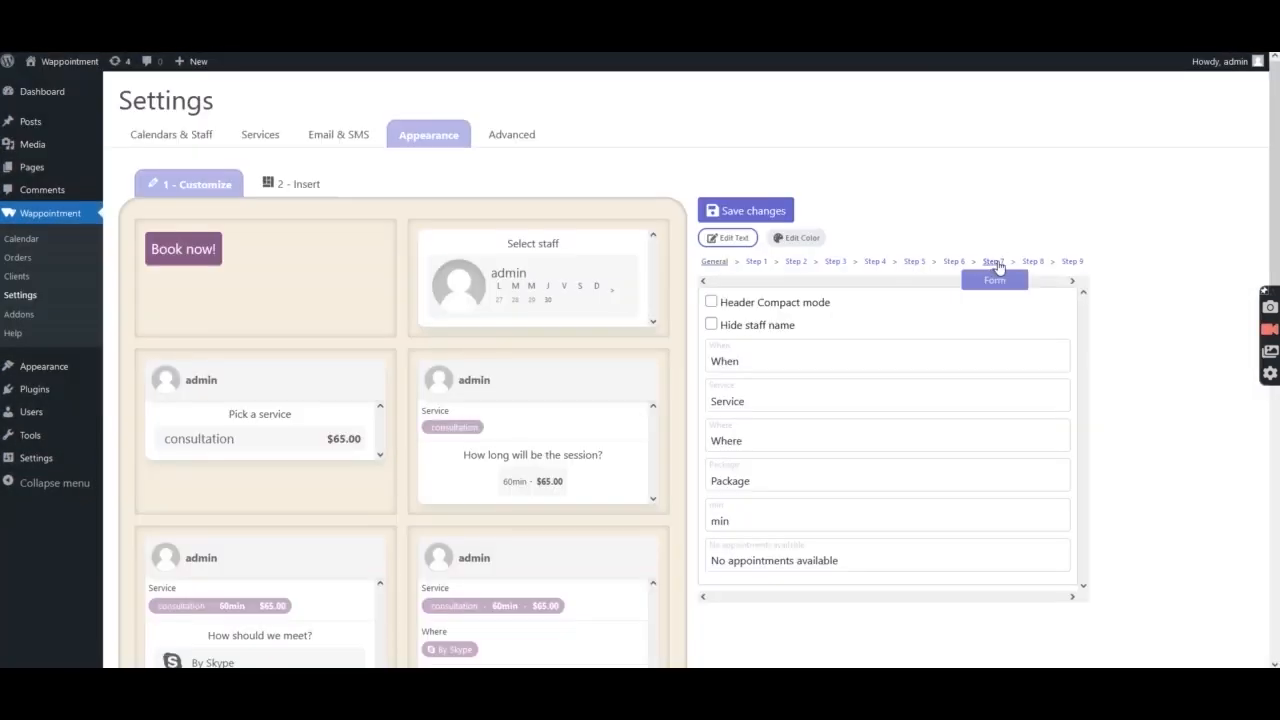
left_click(1031, 263)
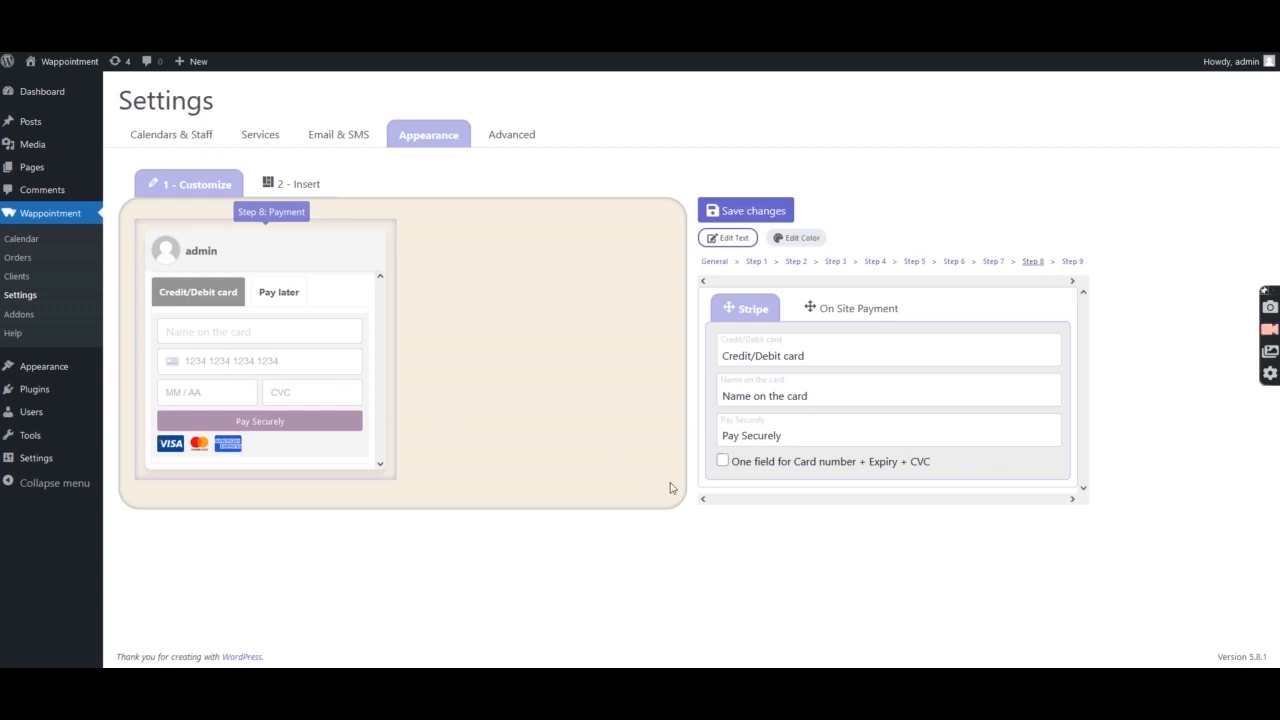
left_click(723, 462)
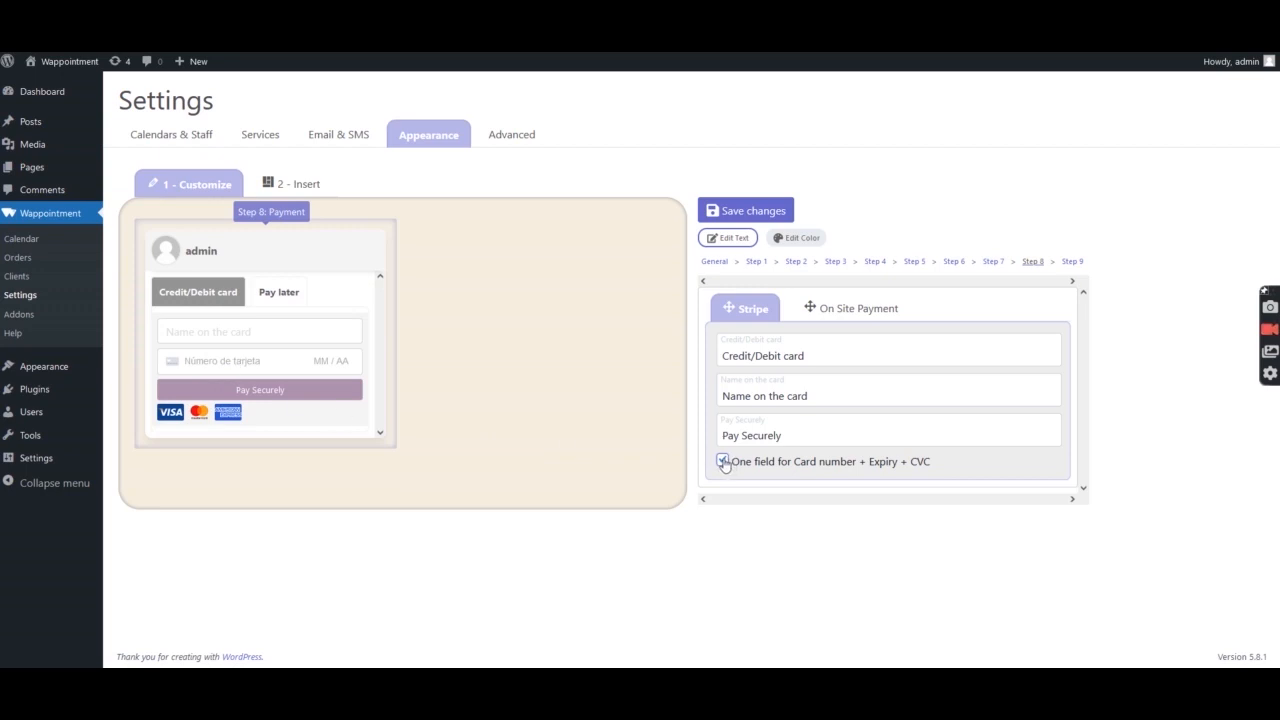
left_click(723, 462)
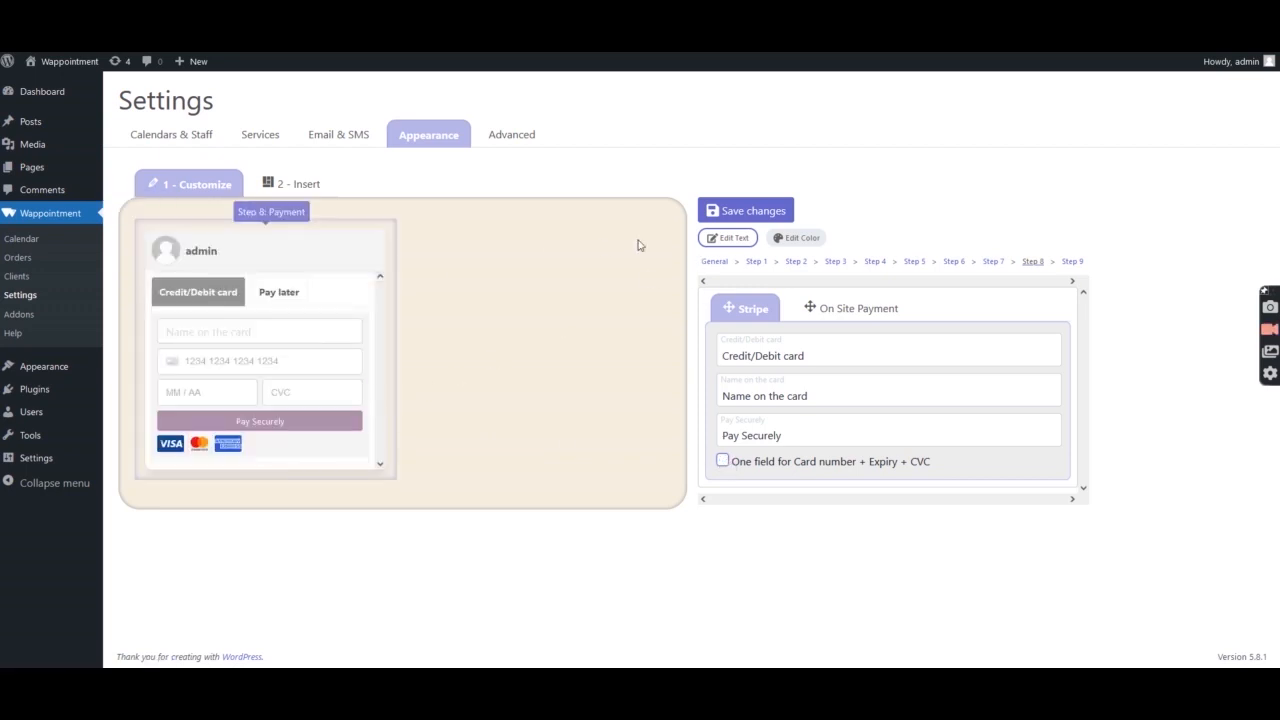
left_click(749, 212)
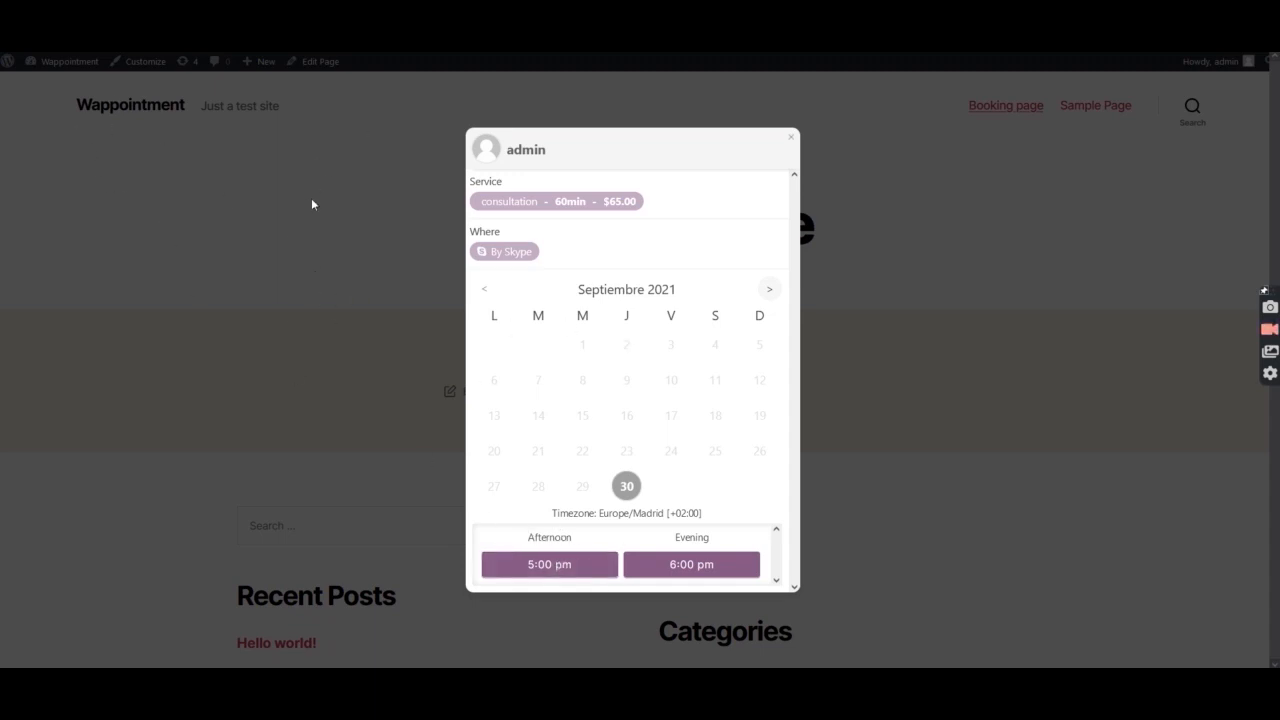
On the site's booking page, choose the September 30 5:00 pm slot and confirm the booking with Skype username testaccount.
left_click(555, 570)
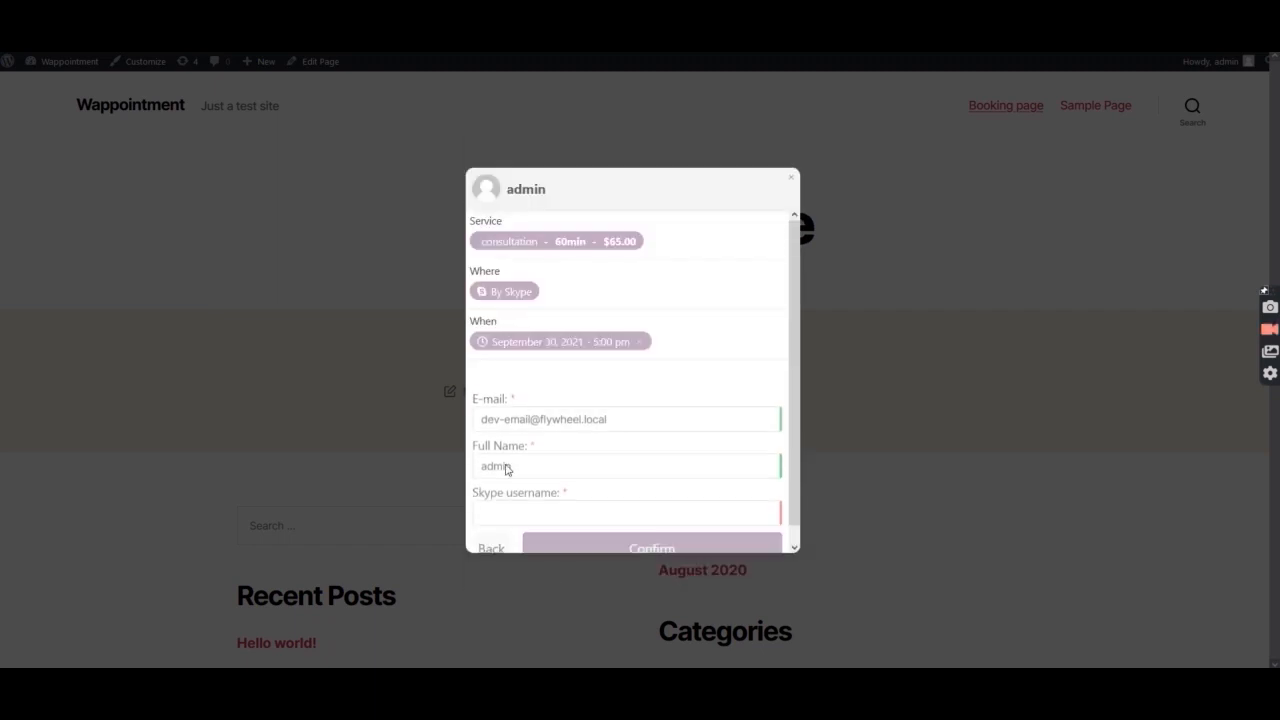
left_click(533, 496)
type("testaccount")
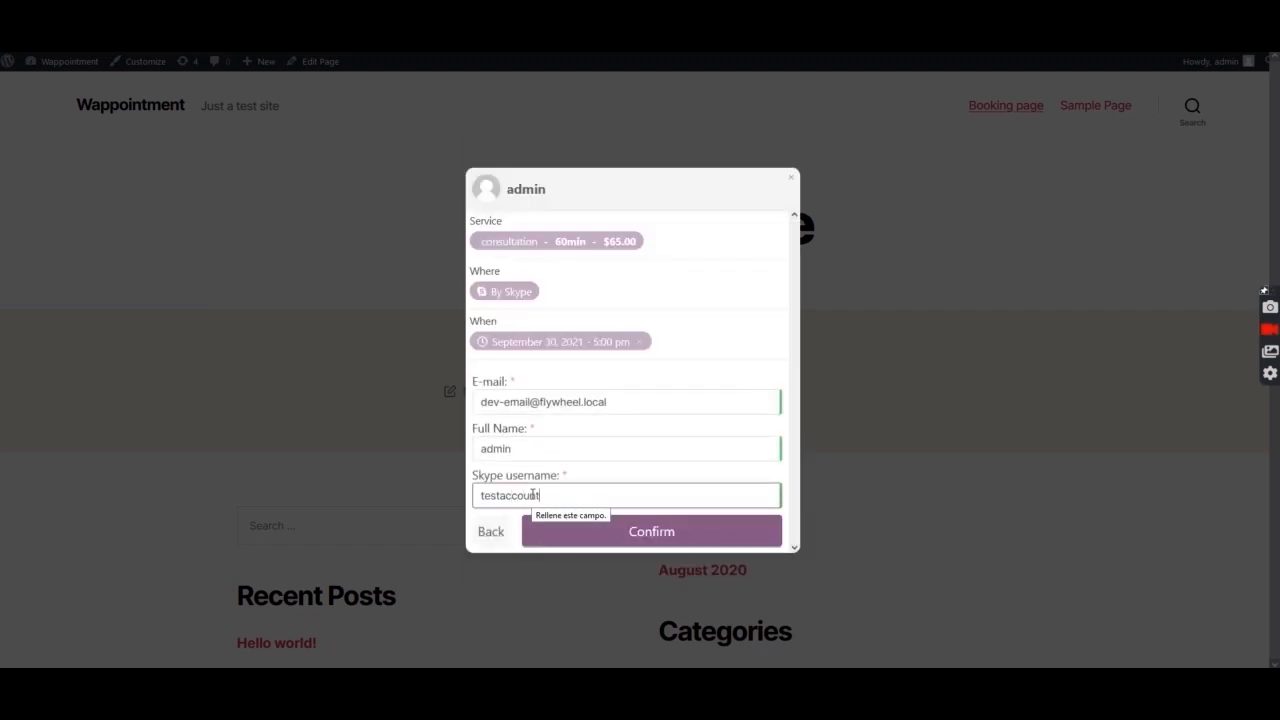
left_click(706, 538)
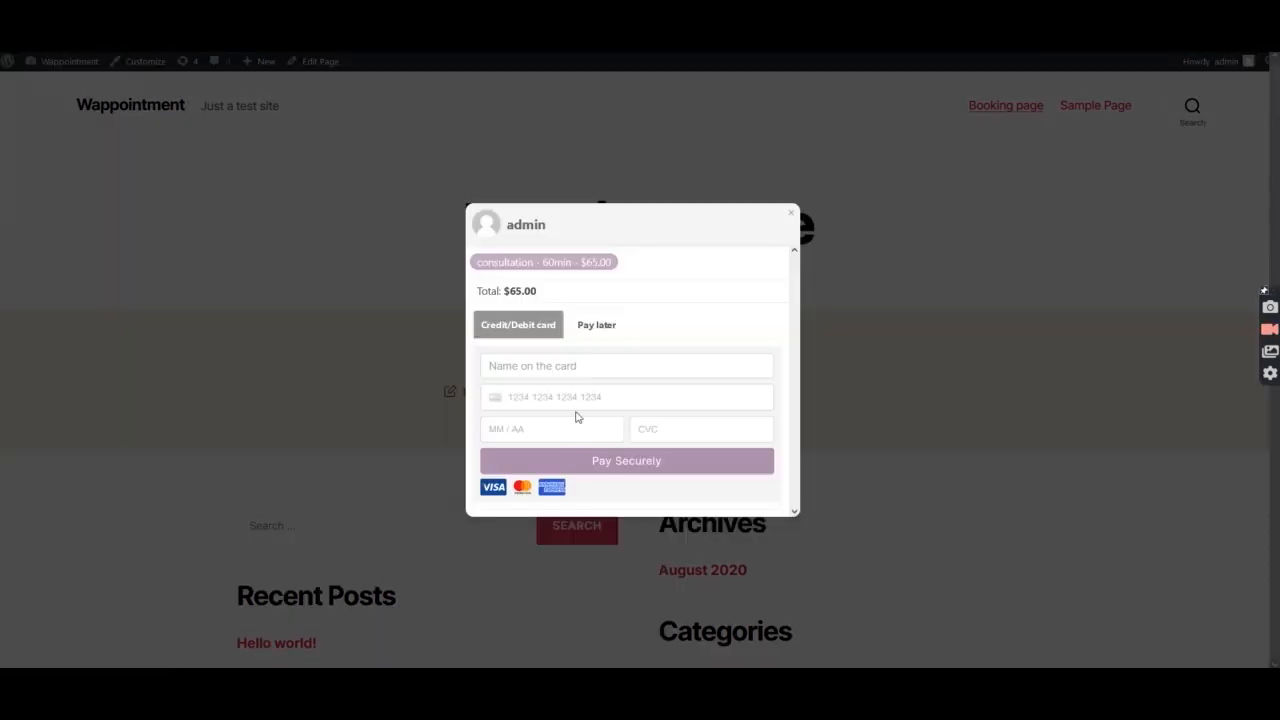
Fill in the cardholder name, test card number, expiry date and CVC, and submit the secure card payment for the $65.00 consultation.
left_click(561, 370)
type("ben test")
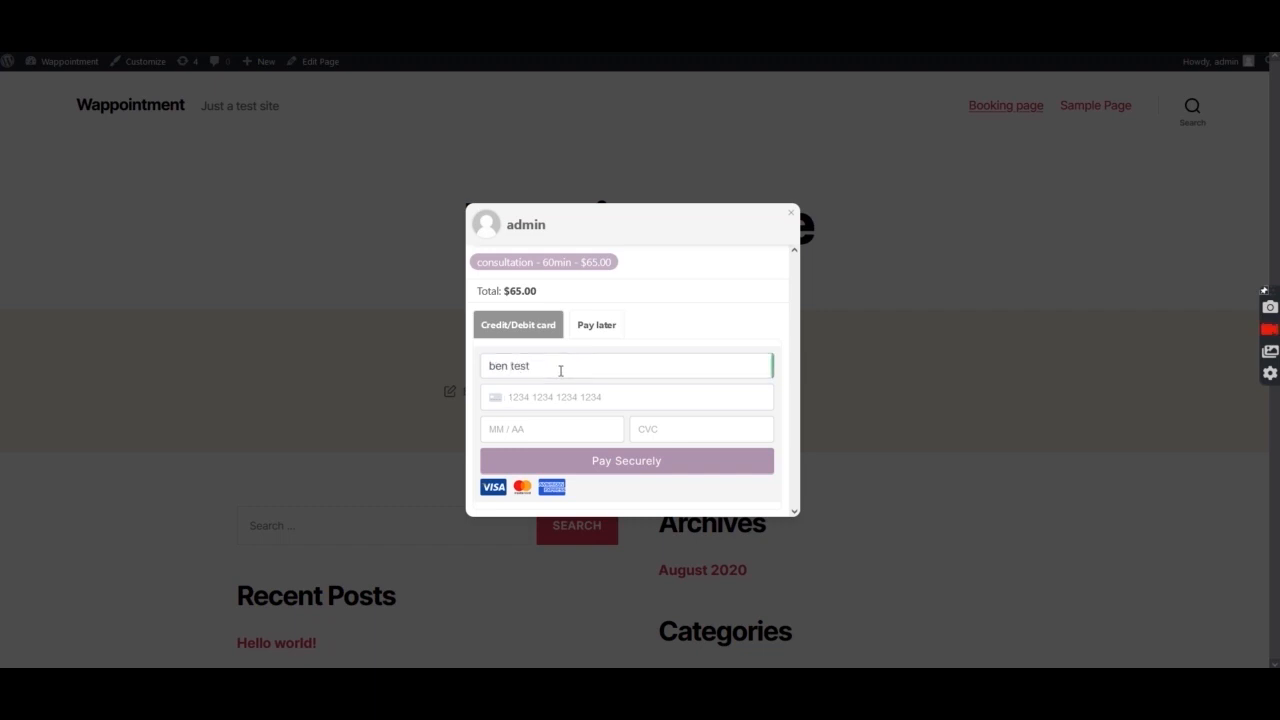
key("Tab")
type("4")
type("2424242424242")
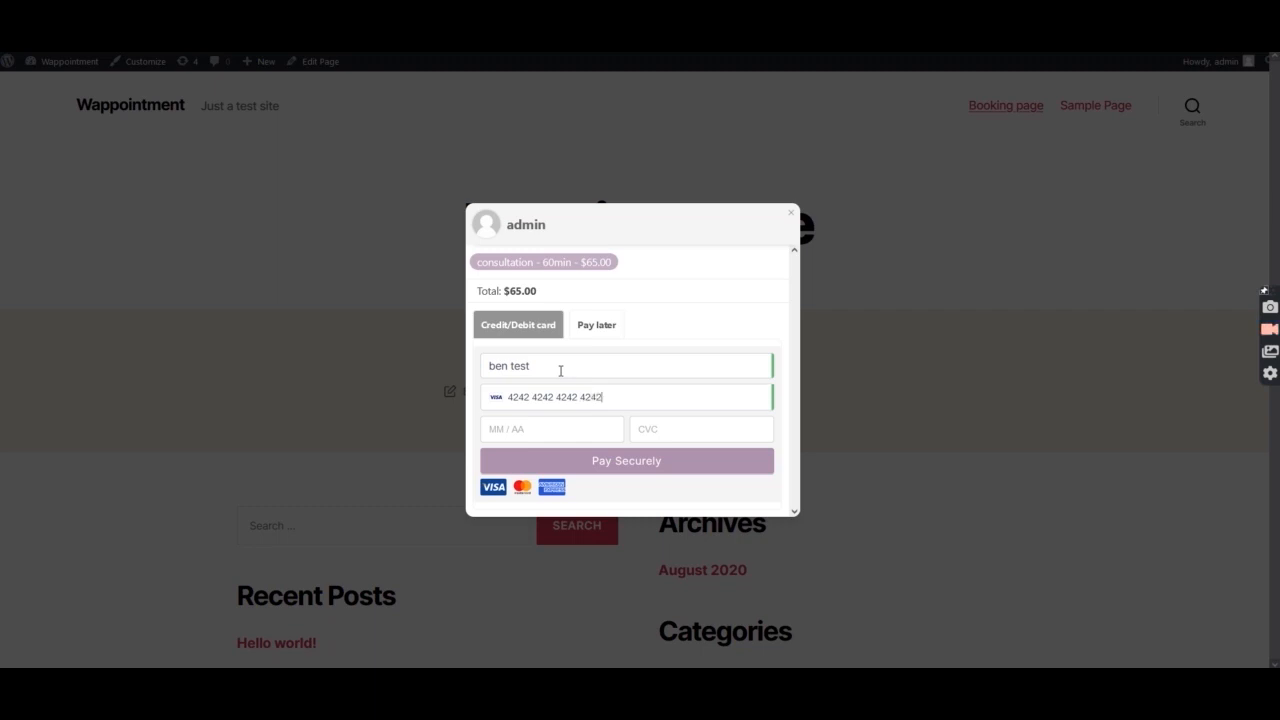
type("421222")
type("123")
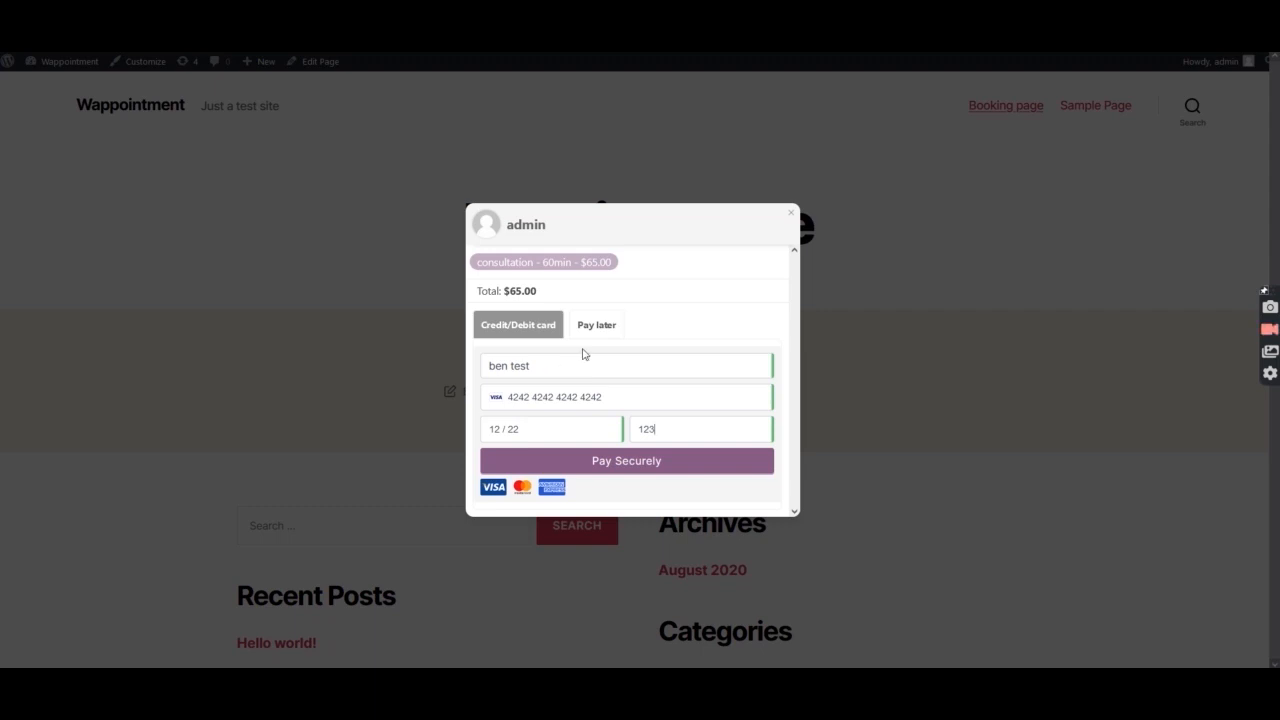
left_click(640, 464)
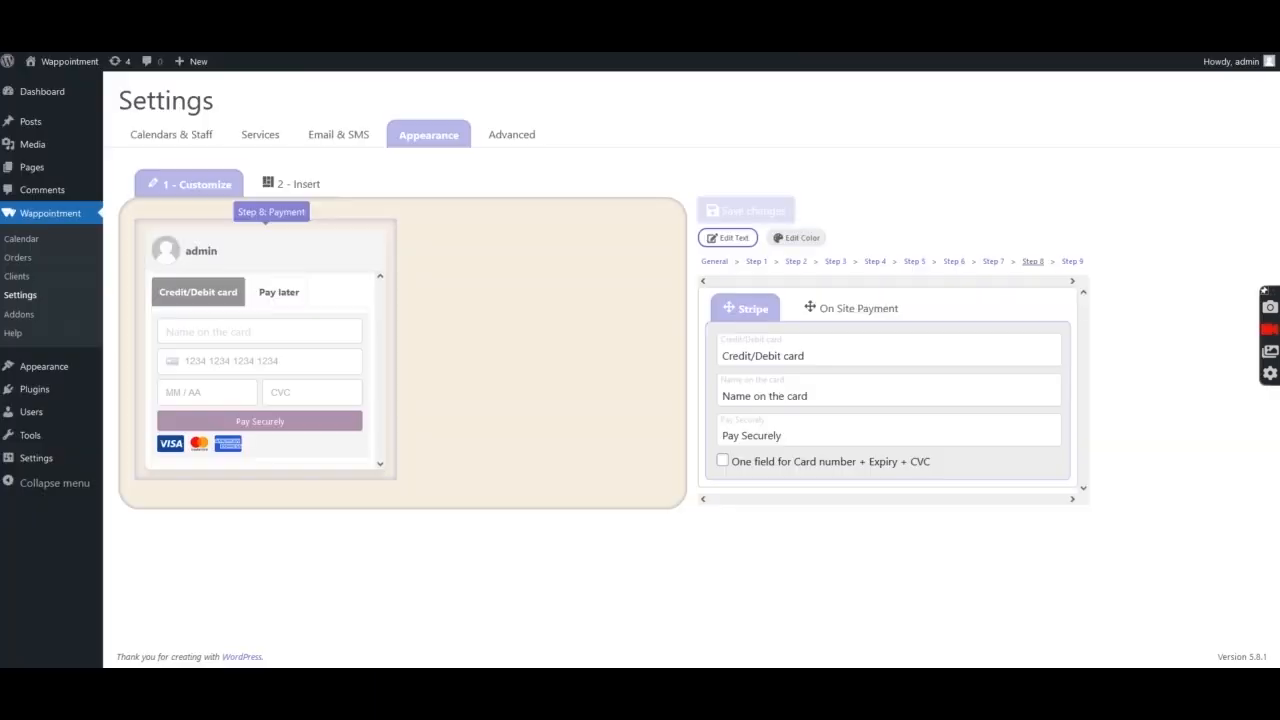
Open Wappointment's Orders list, and switch to the Stripe dashboard to view the test-mode payments.
left_click(20, 258)
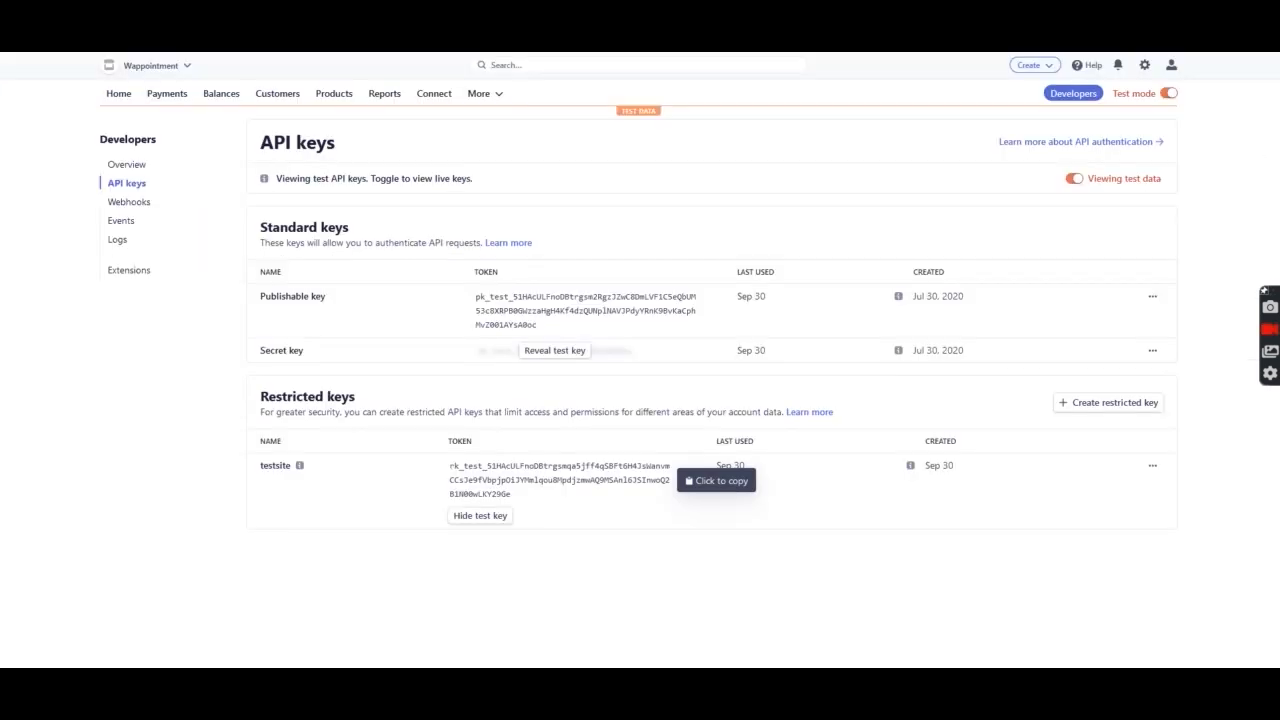
left_click(167, 95)
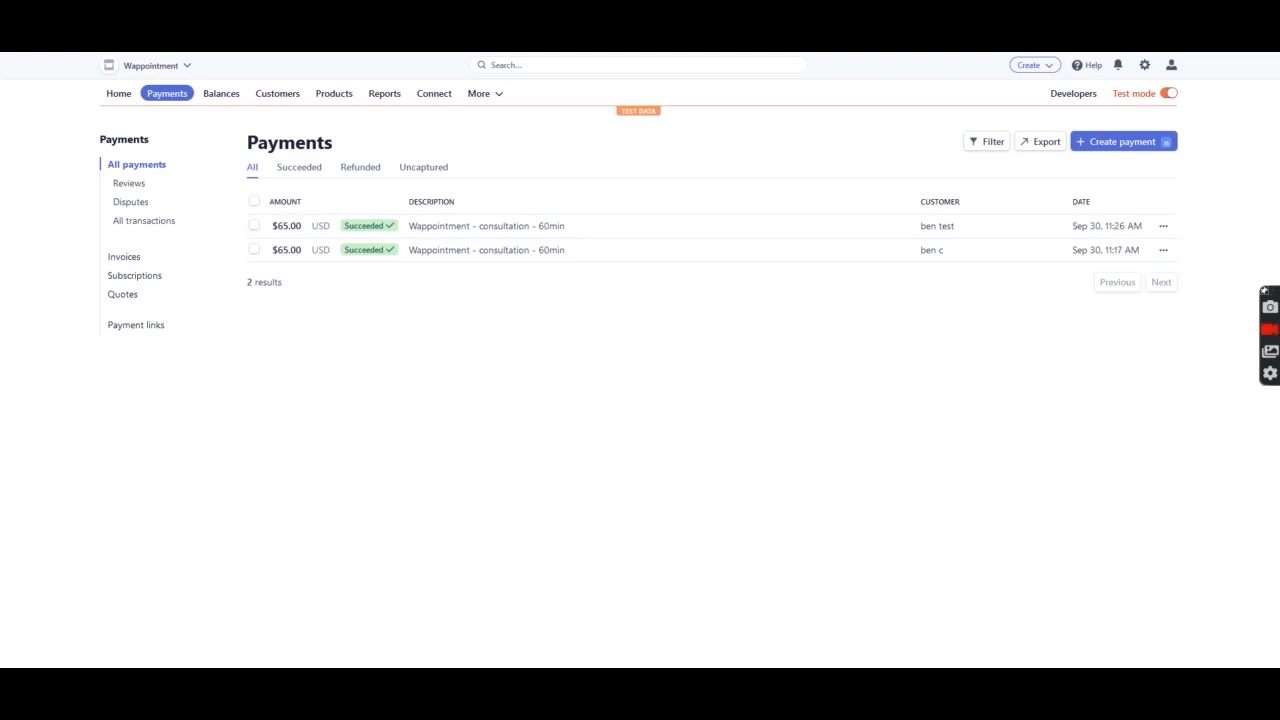
Back in Wappointment's orders, refund the newest $65.00 Stripe consultation order and confirm the refund.
left_click(440, 30)
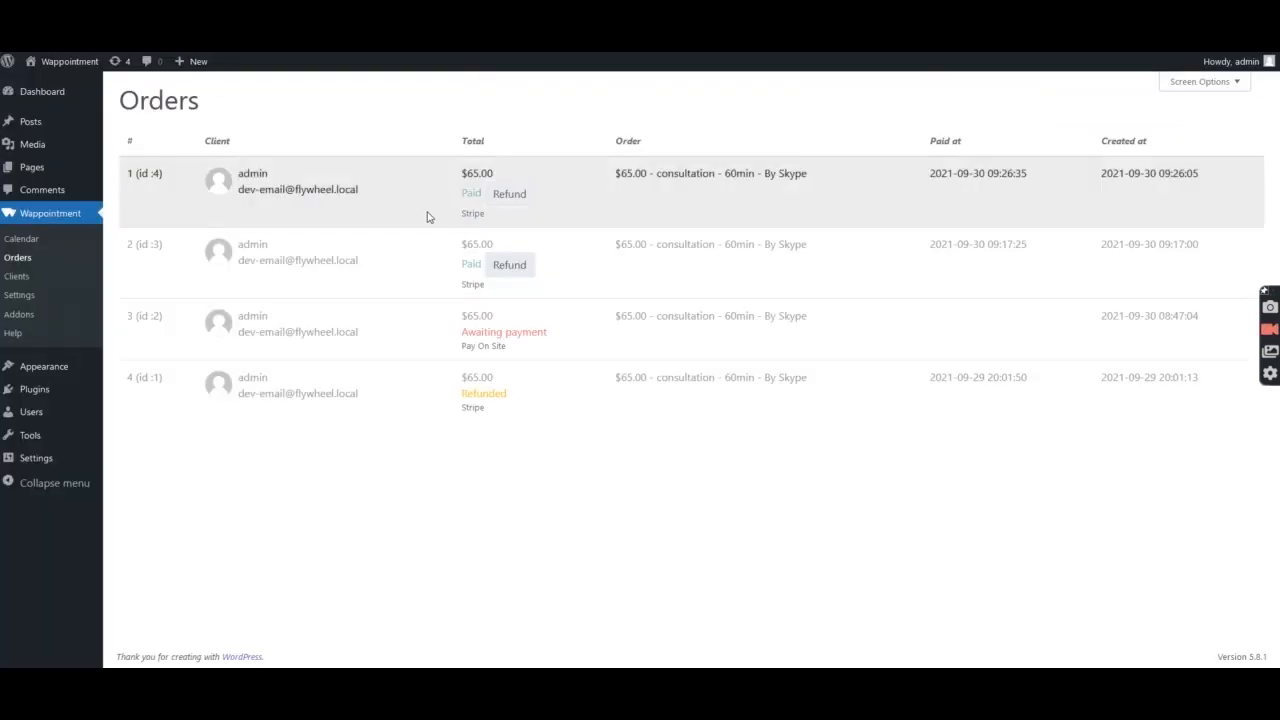
left_click(510, 195)
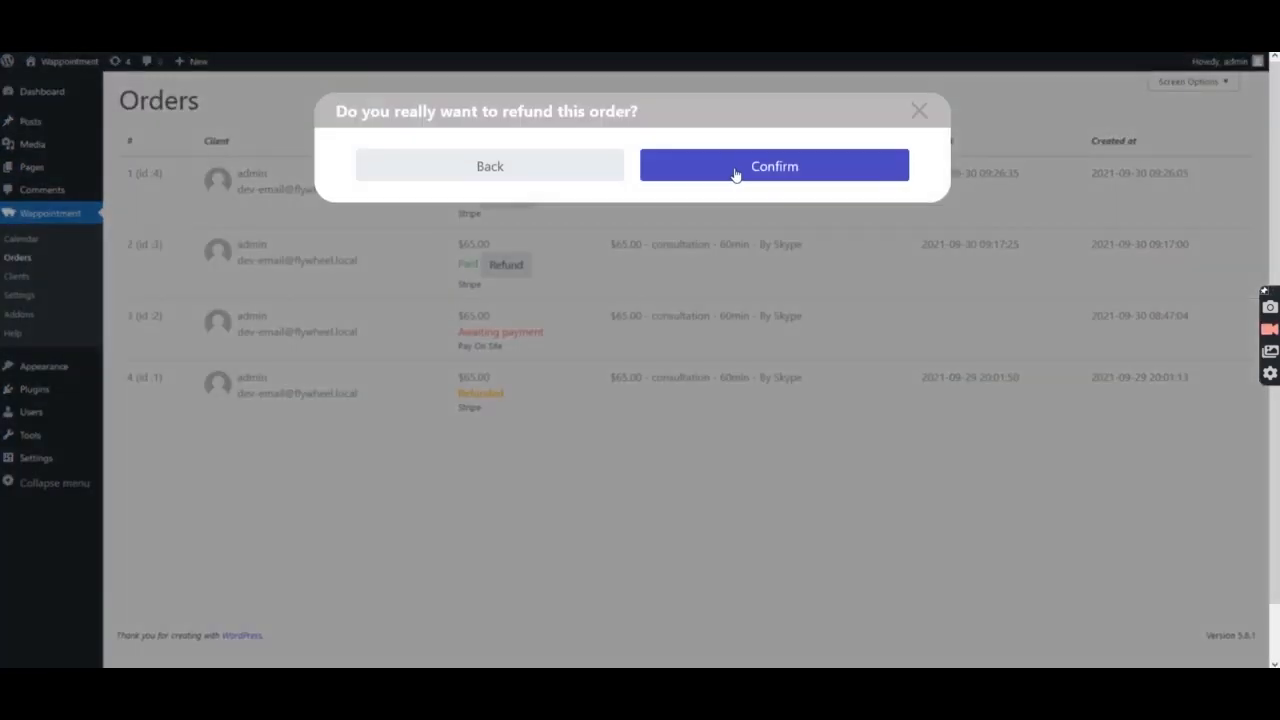
left_click(750, 170)
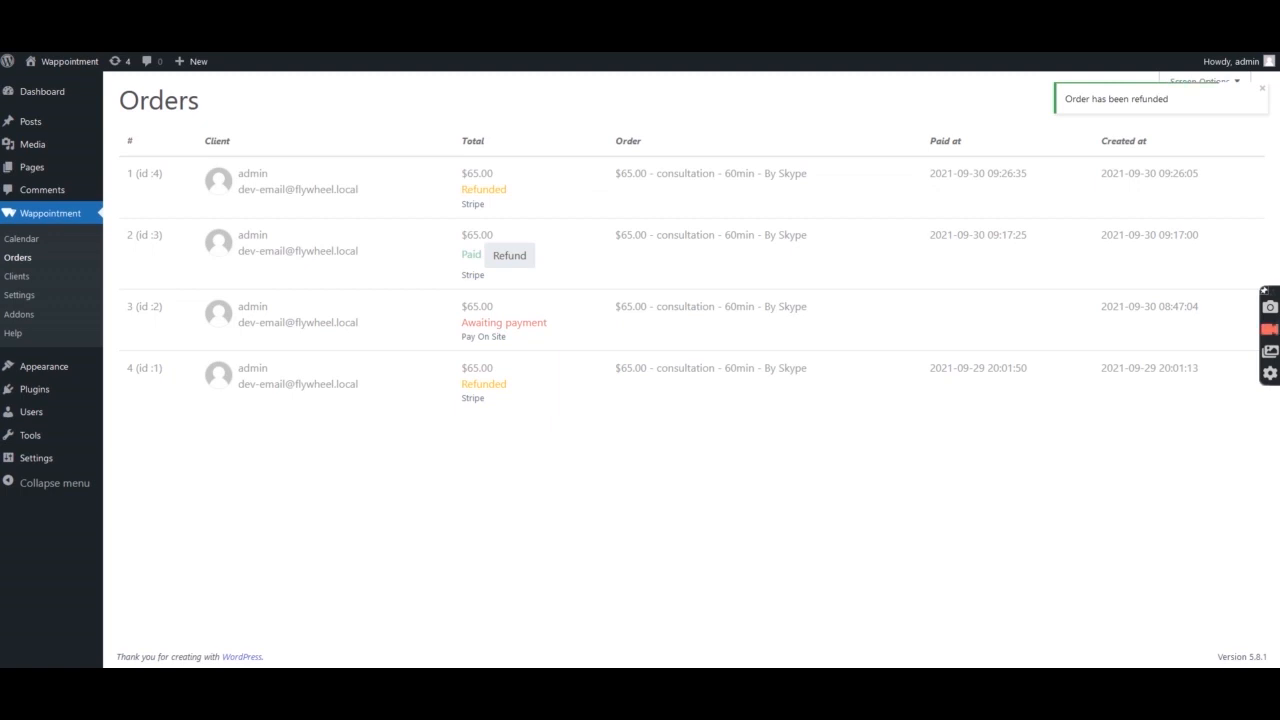
Return to the Stripe dashboard and reload the list of all payments to check the refunded consultation payment.
key("ctrl+Tab")
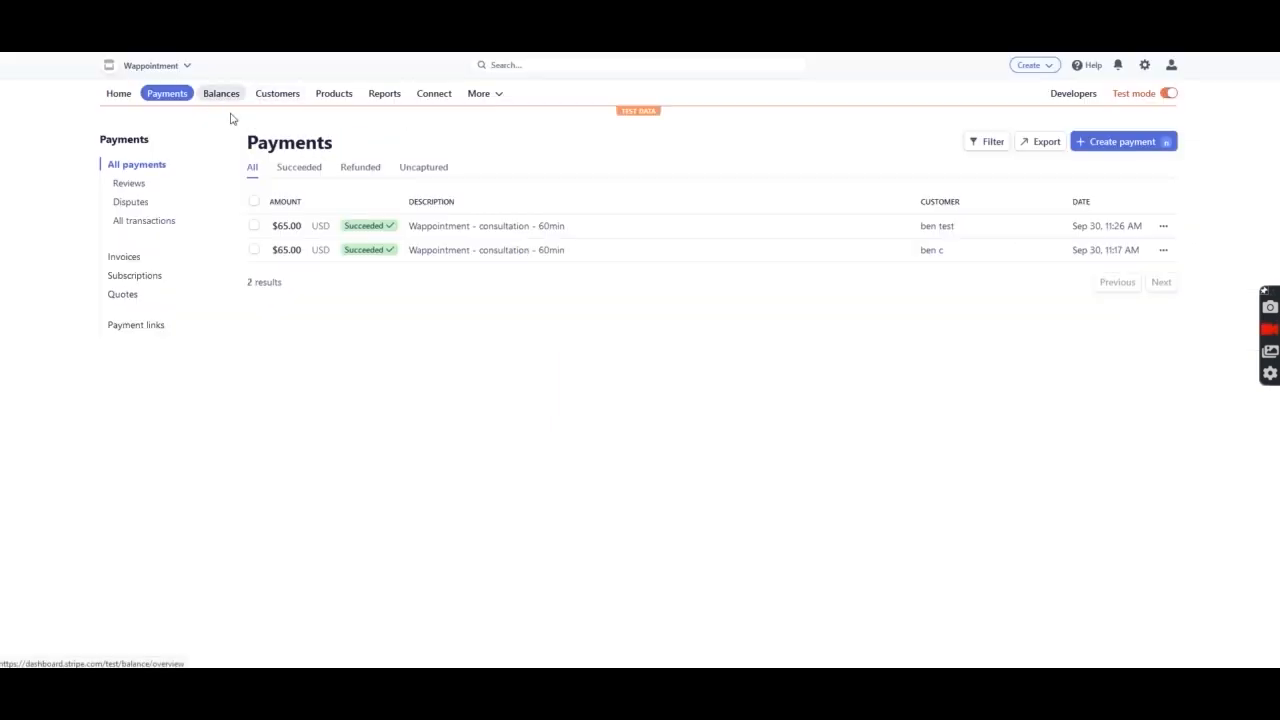
left_click(299, 167)
left_click(252, 168)
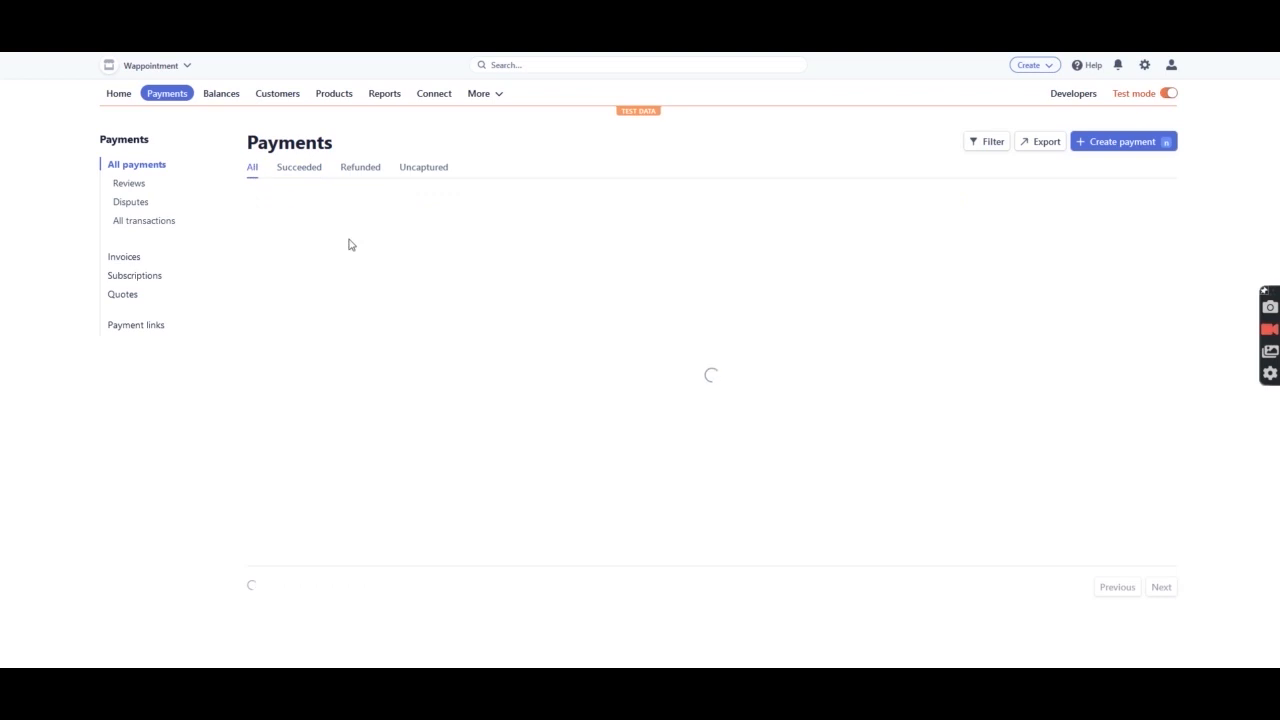